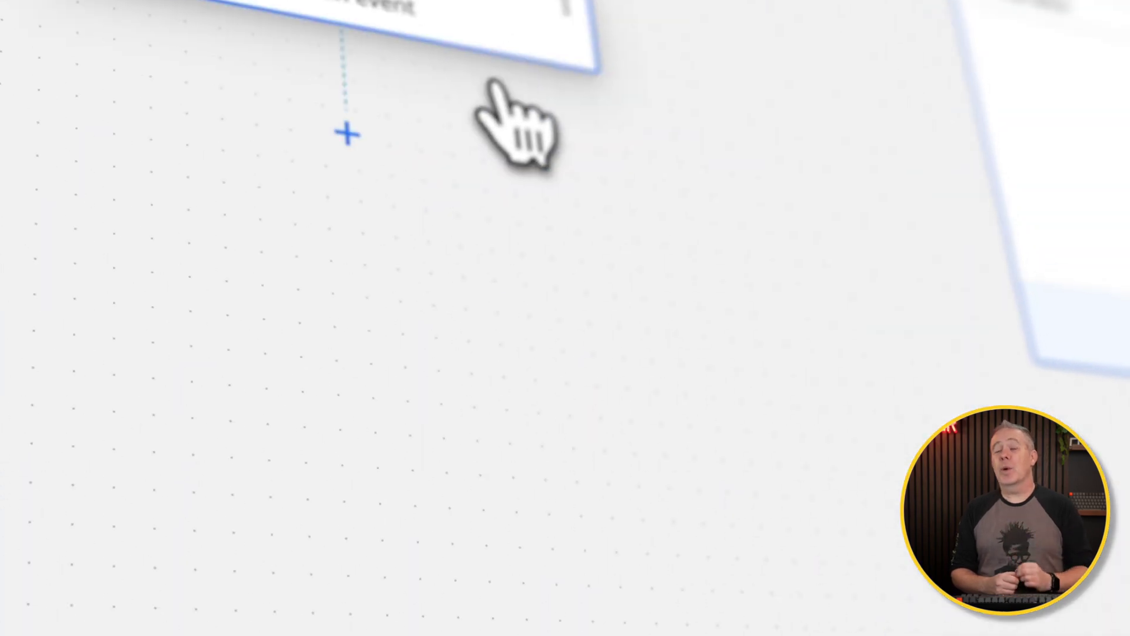
Set the email action's event to Send Email and its email provider to Custom SMTP.
{"action": "left_click", "coordinate": [1054, 35]}
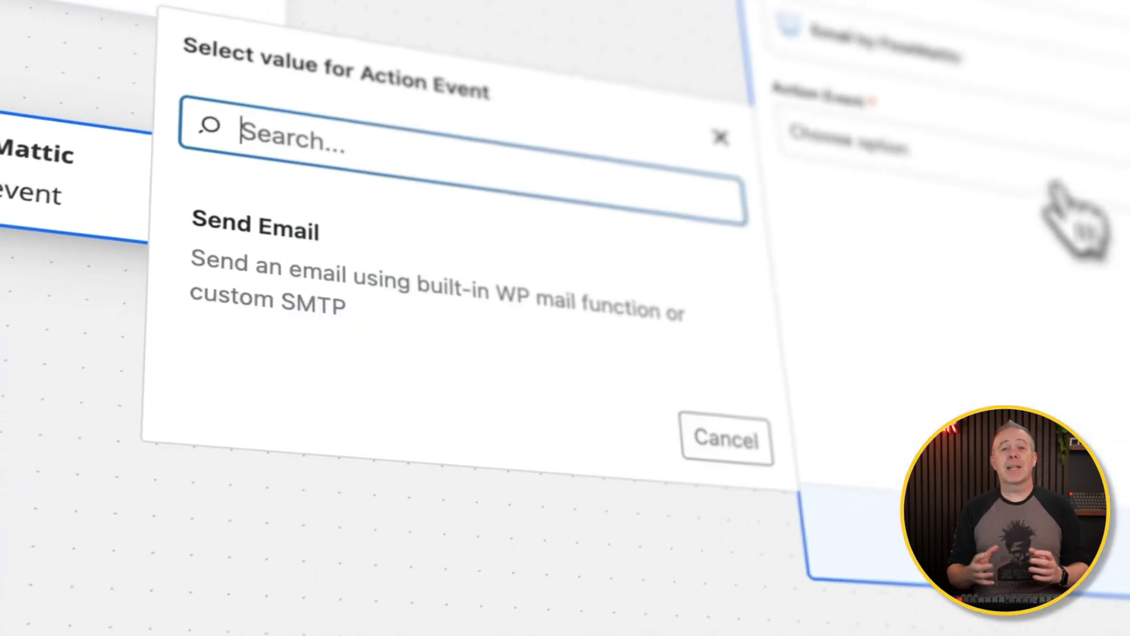
{"action": "left_click", "coordinate": [468, 329]}
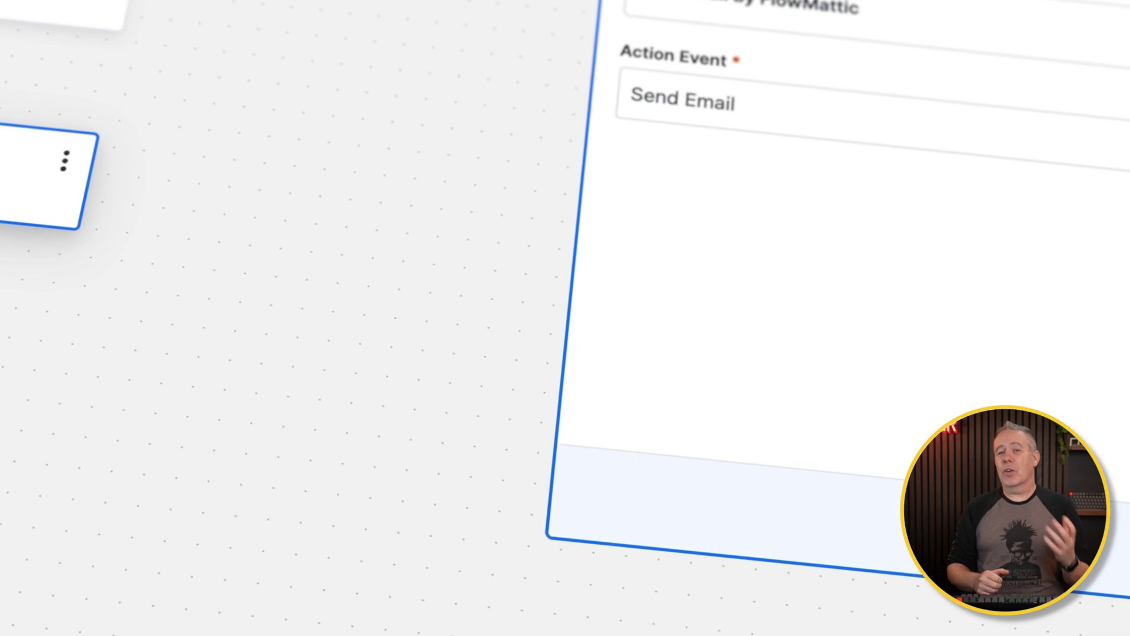
{"action": "left_click", "coordinate": [1030, 630]}
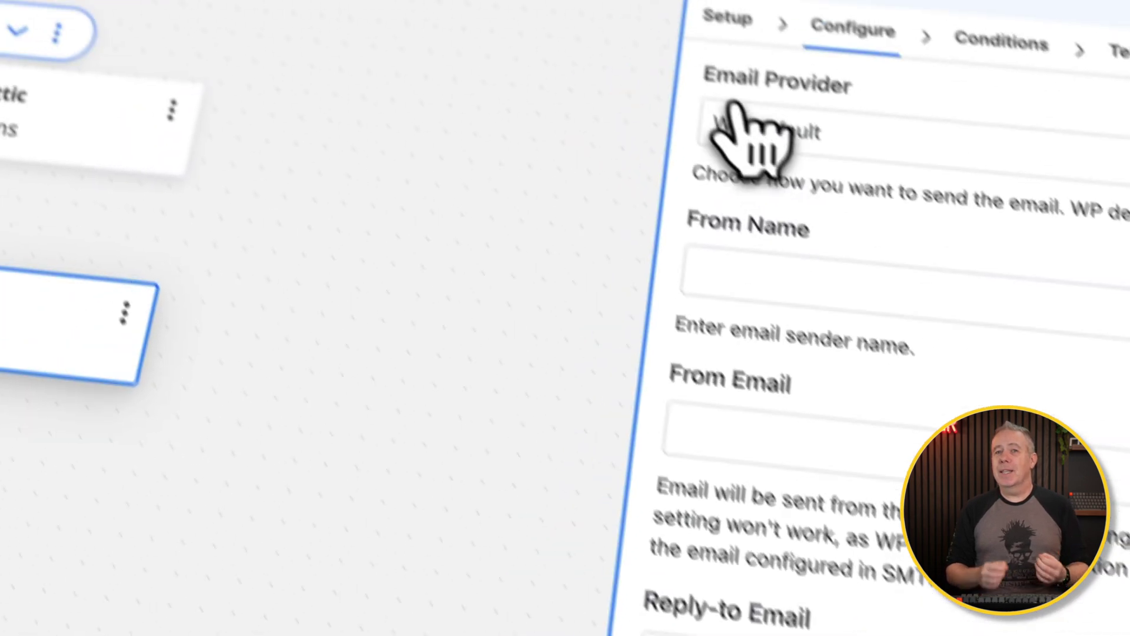
{"action": "left_click", "coordinate": [733, 109]}
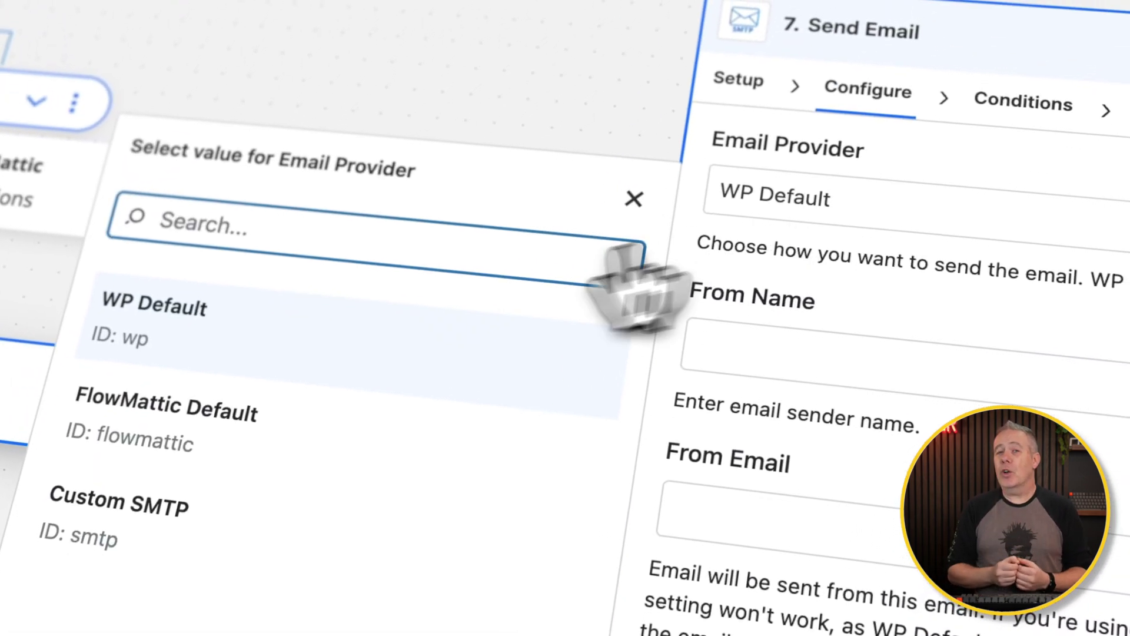
{"action": "left_click", "coordinate": [118, 520]}
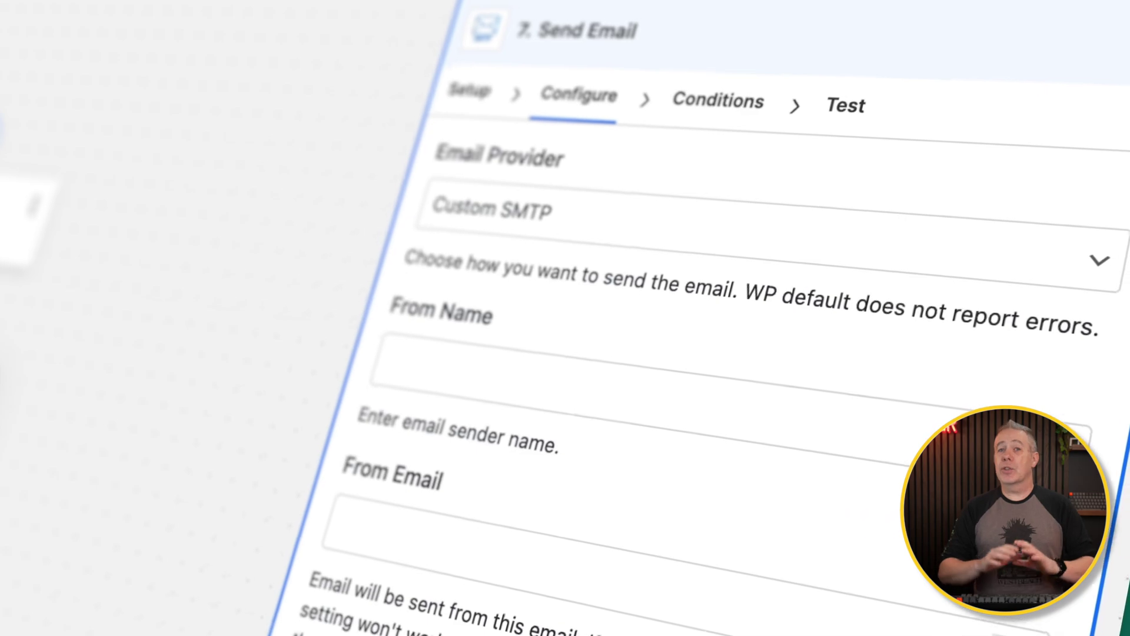
{"action": "left_click", "coordinate": [848, 377]}
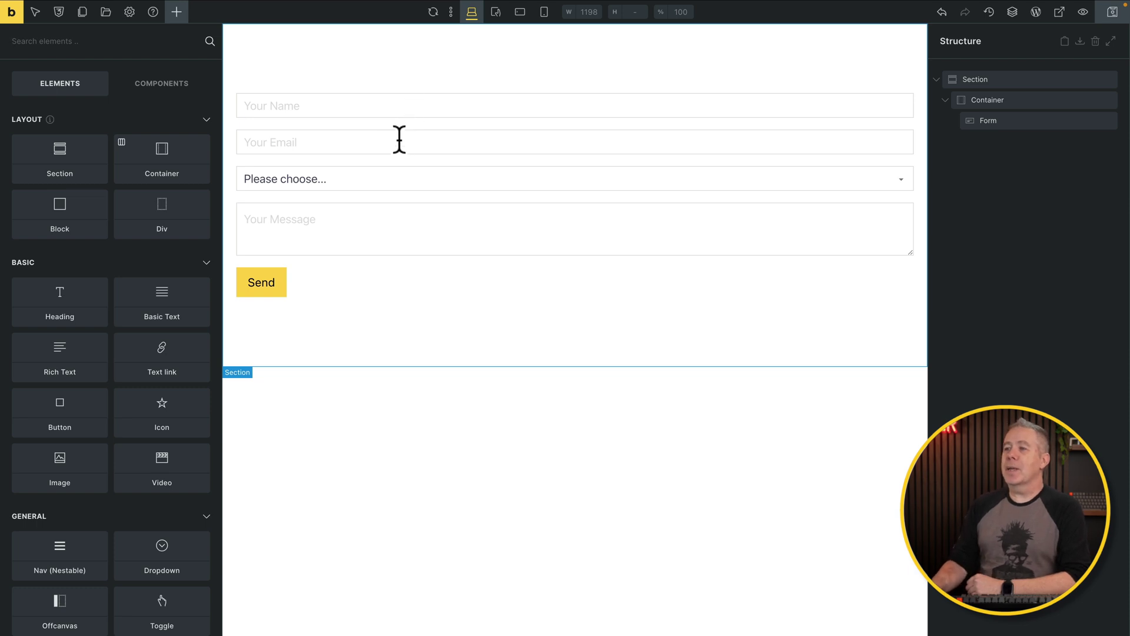
Inspect the support form's urgency dropdown options and its form settings in the Bricks editor.
{"action": "left_click", "coordinate": [398, 189]}
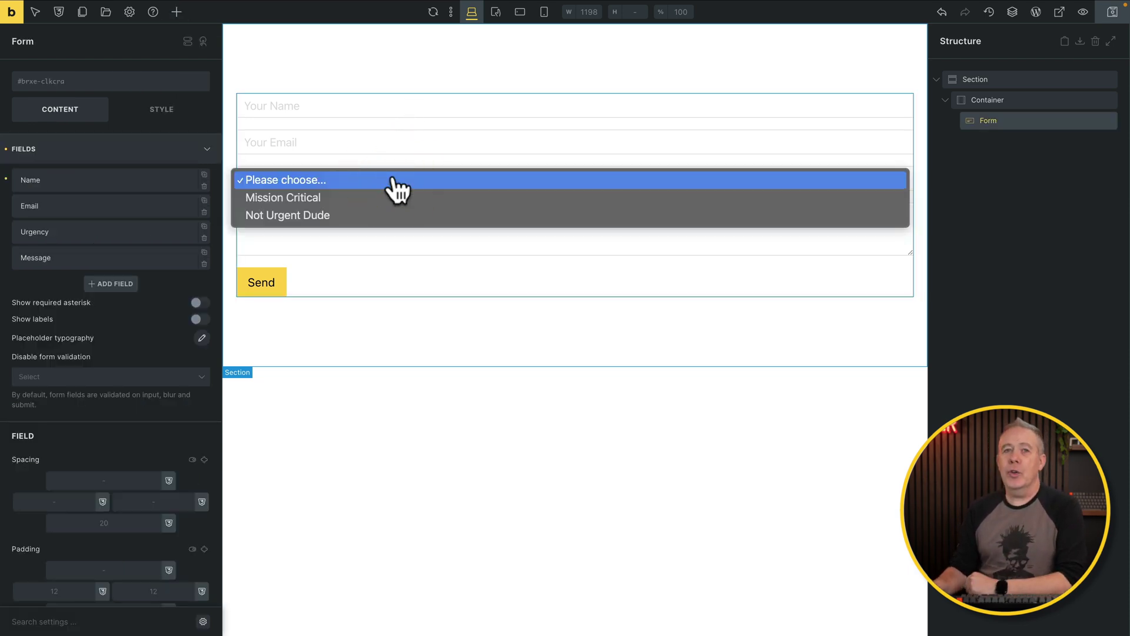
{"action": "left_click", "coordinate": [393, 233]}
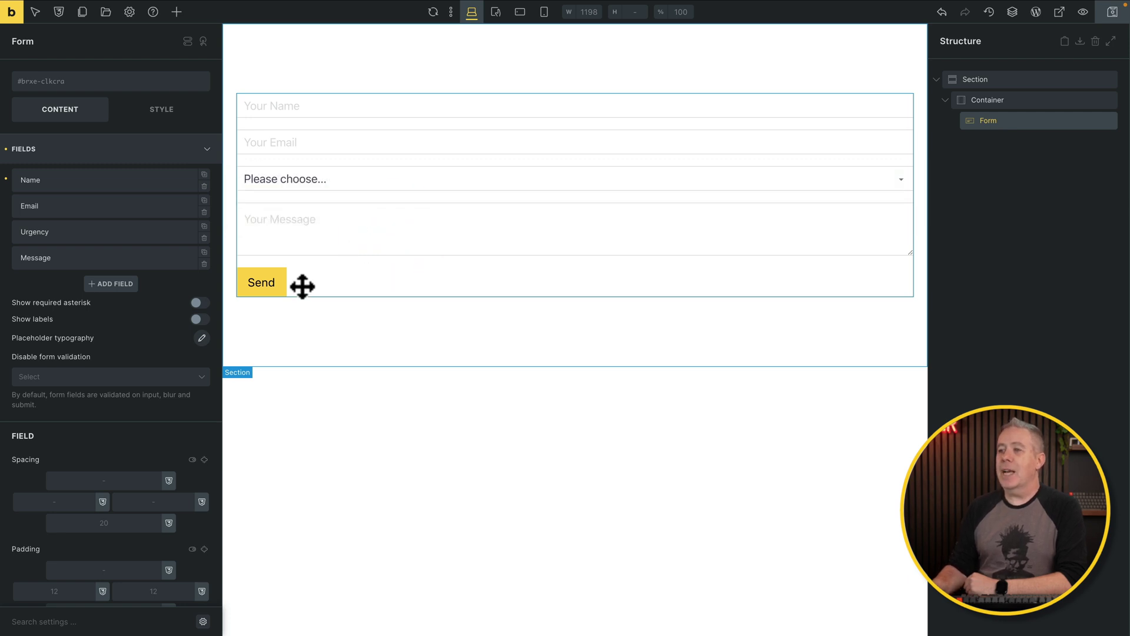
{"action": "left_click", "coordinate": [86, 154]}
{"action": "left_click", "coordinate": [80, 211]}
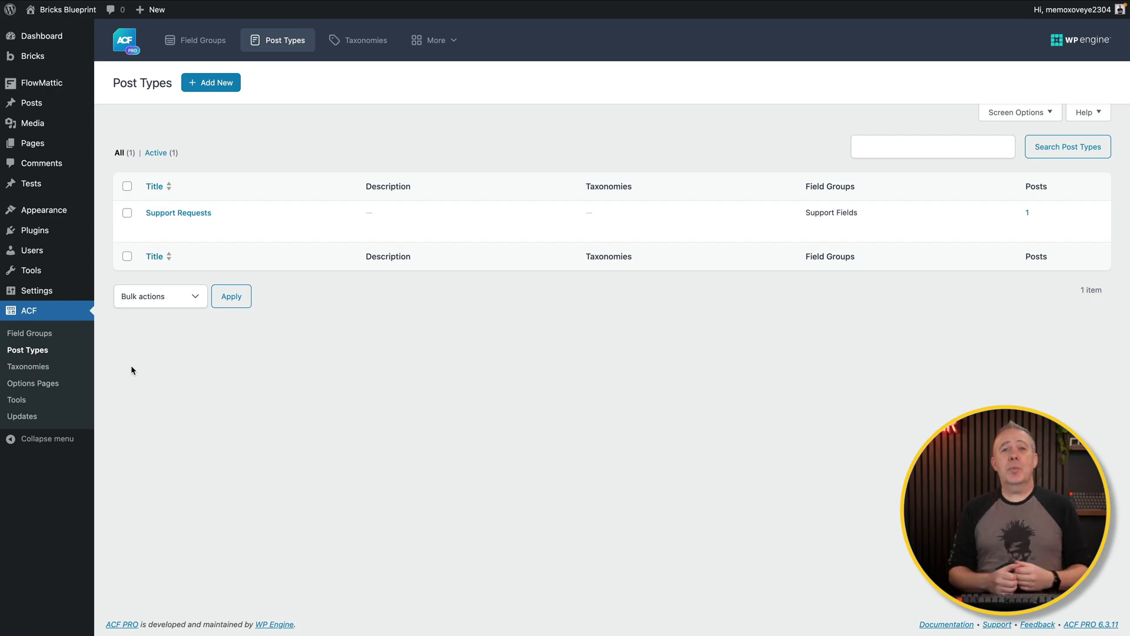
Review the advanced settings of the Support Requests post type and the fields in the Support Fields group.
{"action": "mouse_move", "coordinate": [204, 222]}
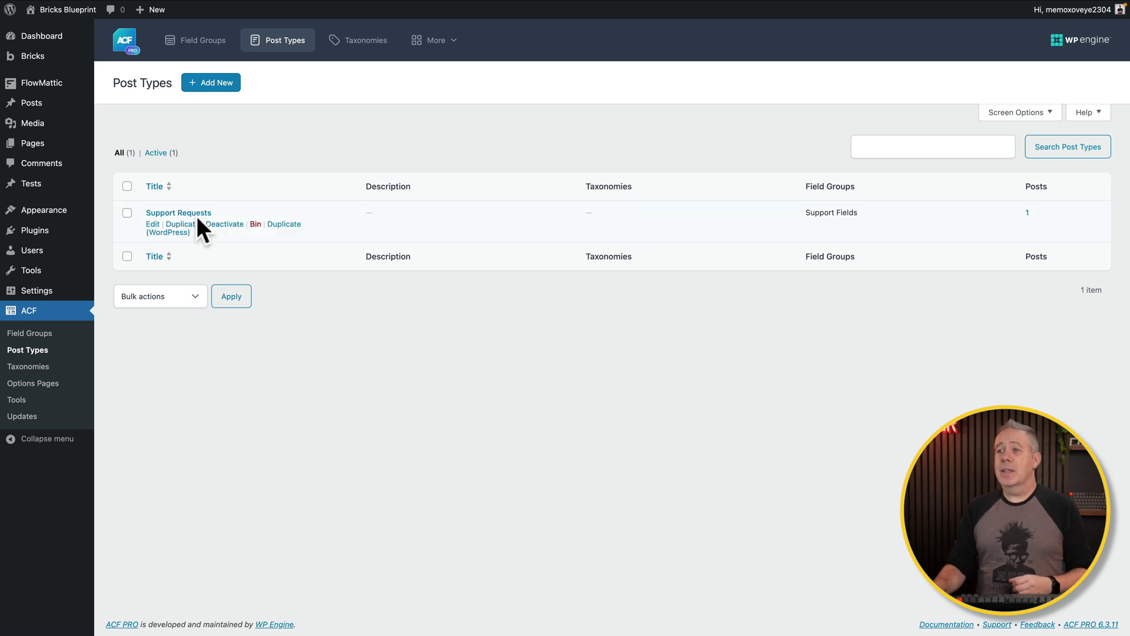
{"action": "left_click", "coordinate": [182, 211]}
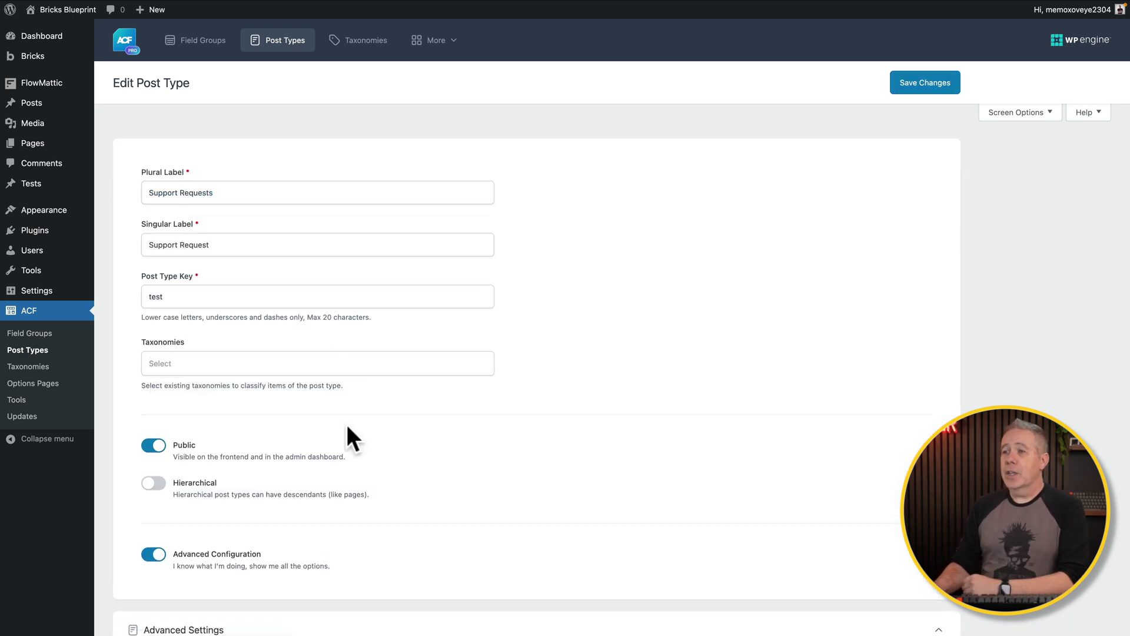
{"action": "scroll", "coordinate": [348, 425], "scroll_direction": "down", "scroll_amount": 7}
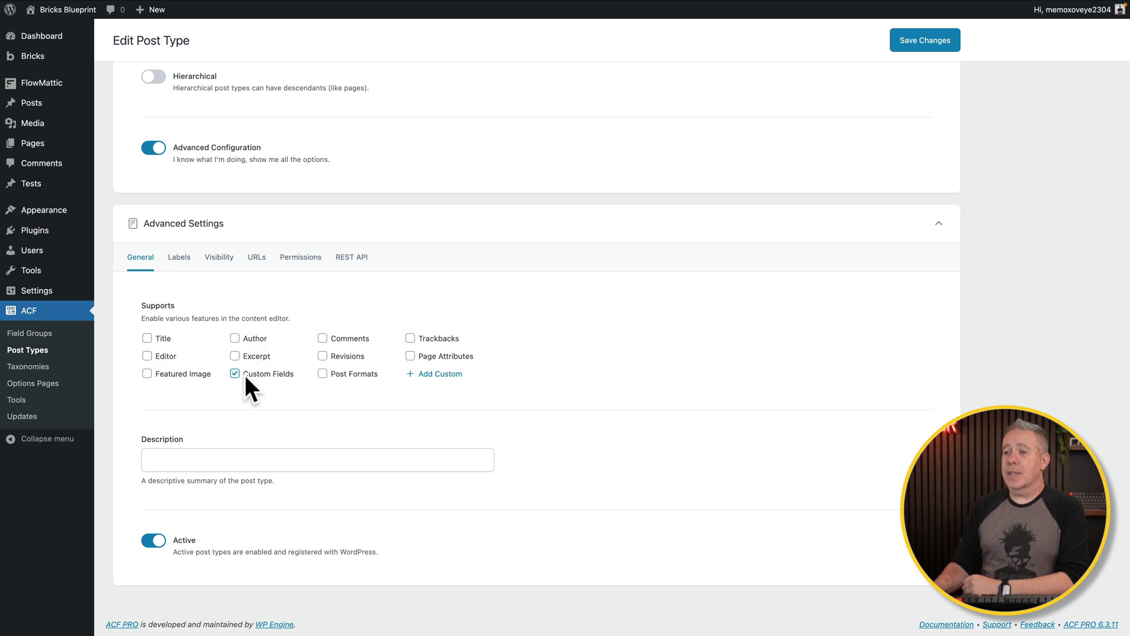
{"action": "left_click", "coordinate": [36, 333]}
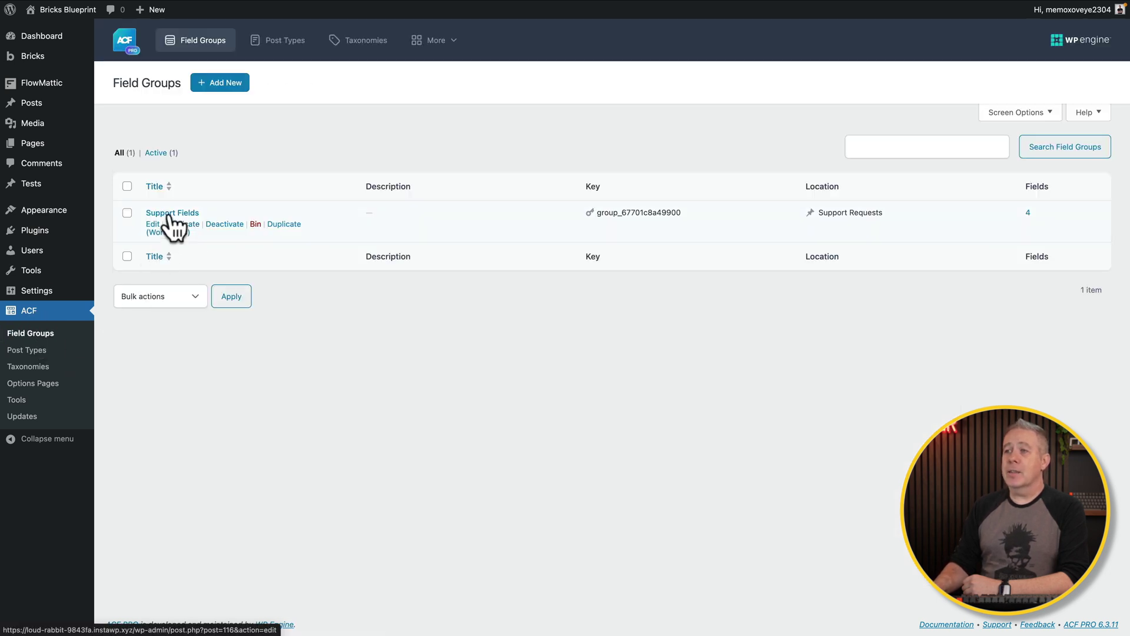
{"action": "left_click", "coordinate": [169, 215]}
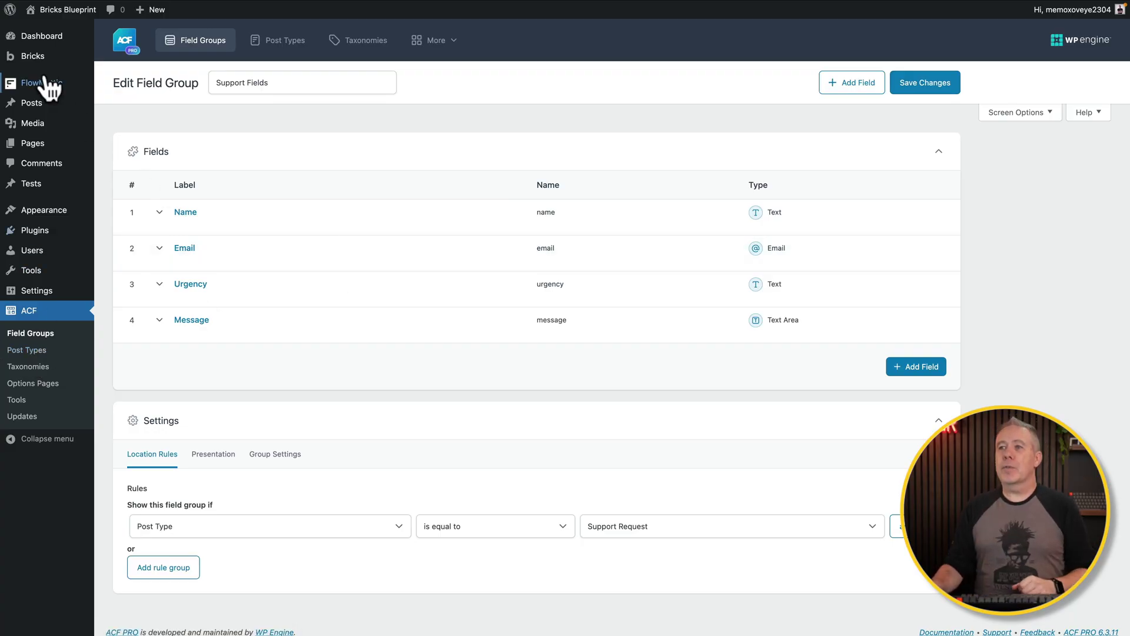
Open the FlowMattic integrations and view the installed ones, followed by all available ones.
{"action": "mouse_move", "coordinate": [38, 88]}
{"action": "left_click", "coordinate": [117, 97]}
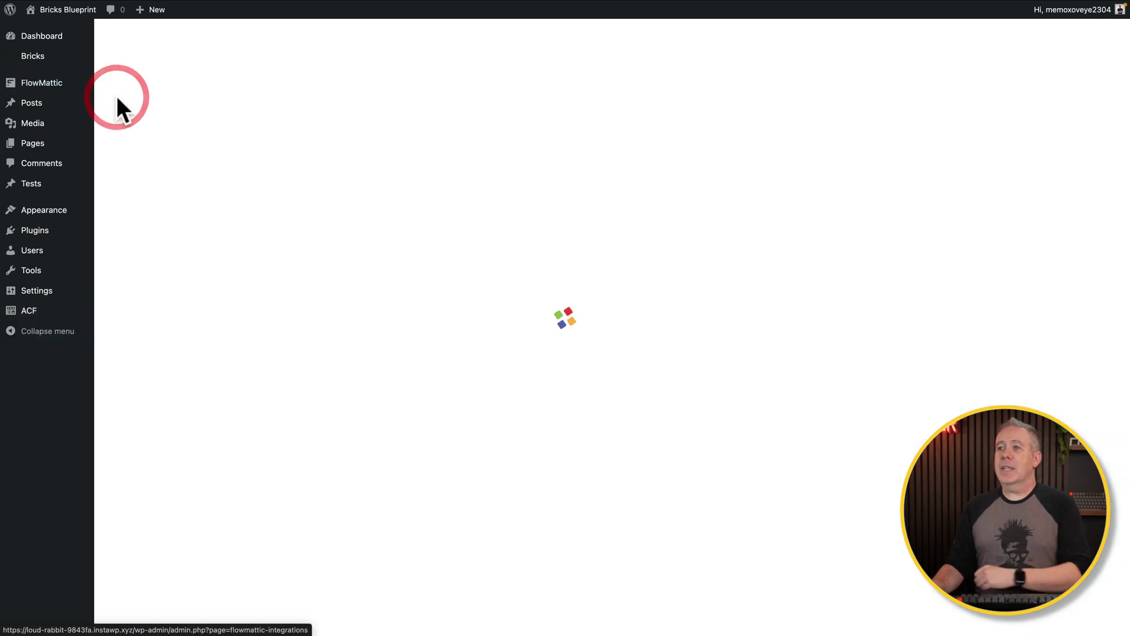
{"action": "left_click", "coordinate": [443, 85]}
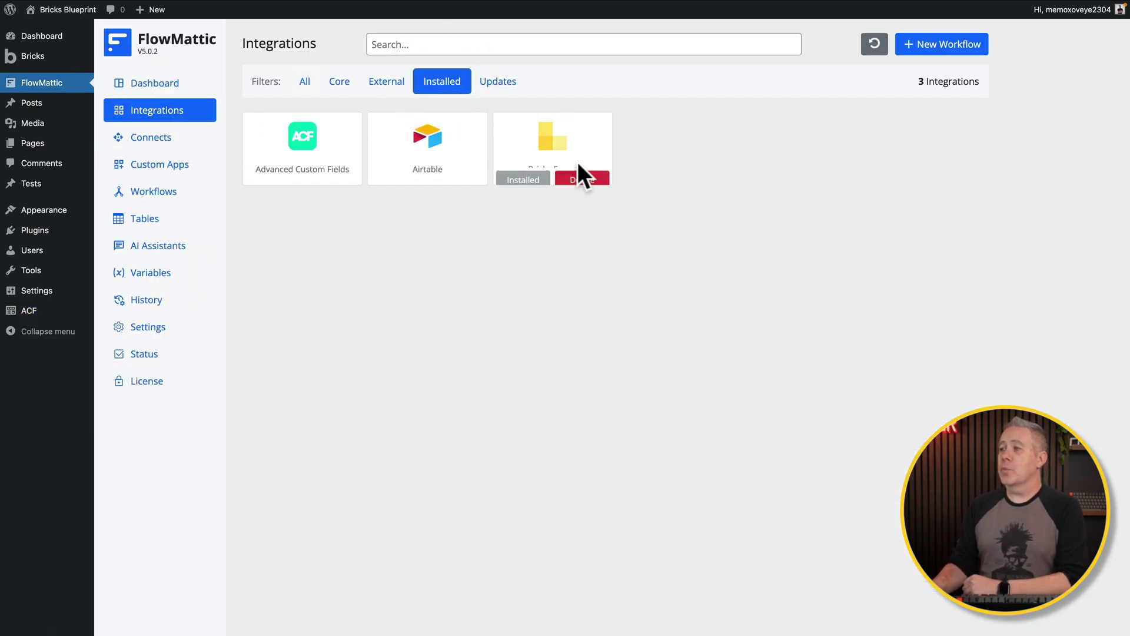
{"action": "left_click", "coordinate": [305, 82]}
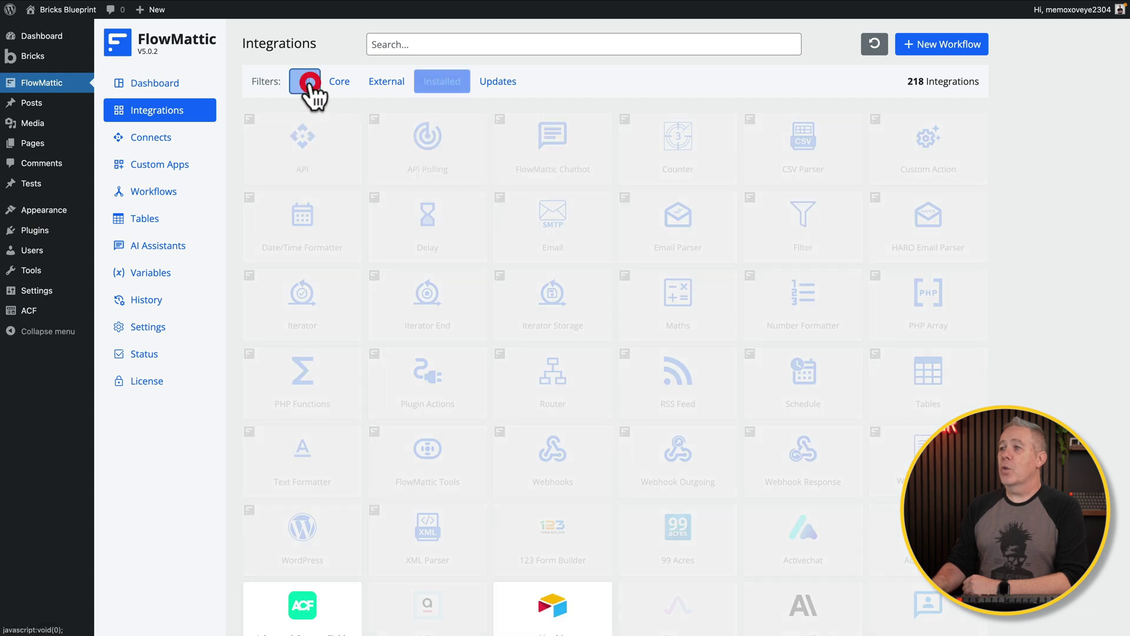
{"action": "mouse_move", "coordinate": [393, 166]}
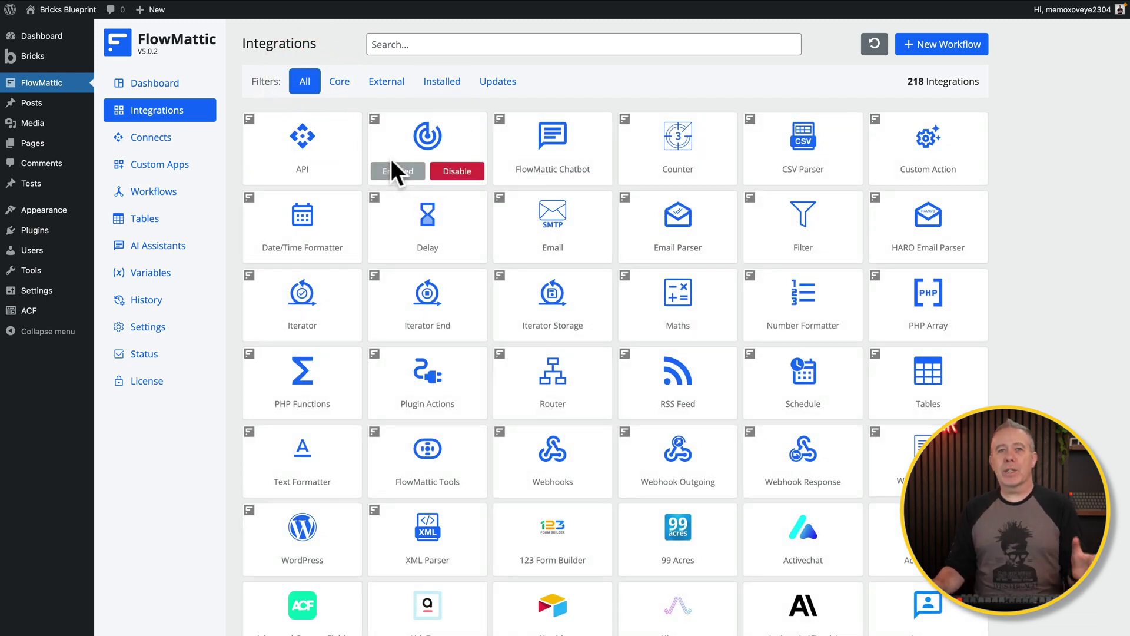
Create a new FlowMattic workflow and name it "Support Request".
{"action": "left_click", "coordinate": [154, 194]}
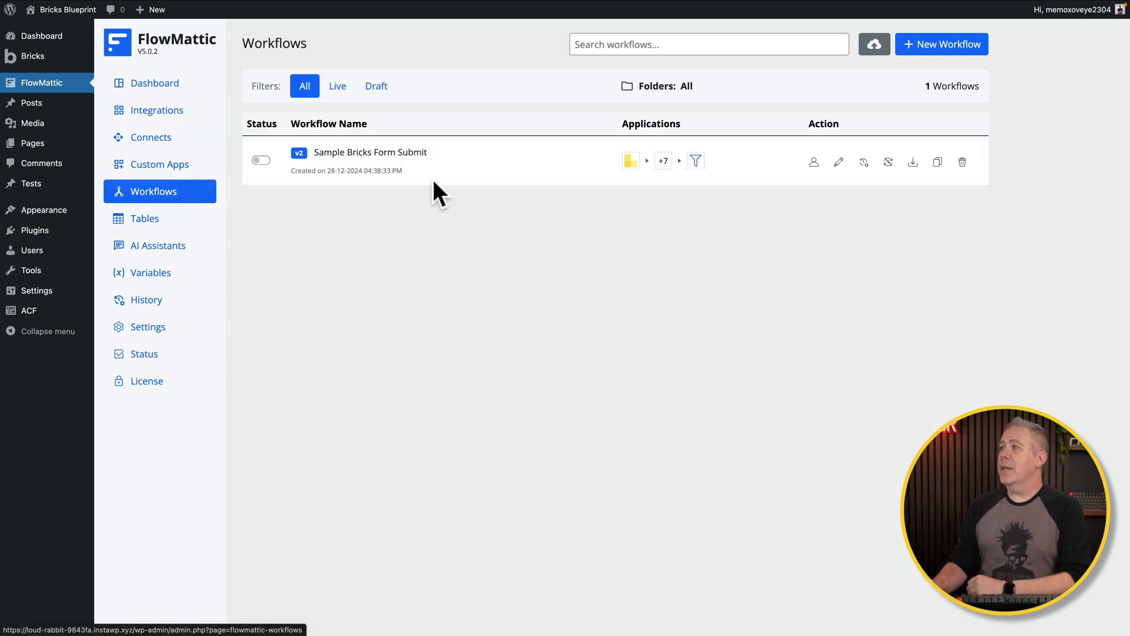
{"action": "left_click", "coordinate": [936, 47]}
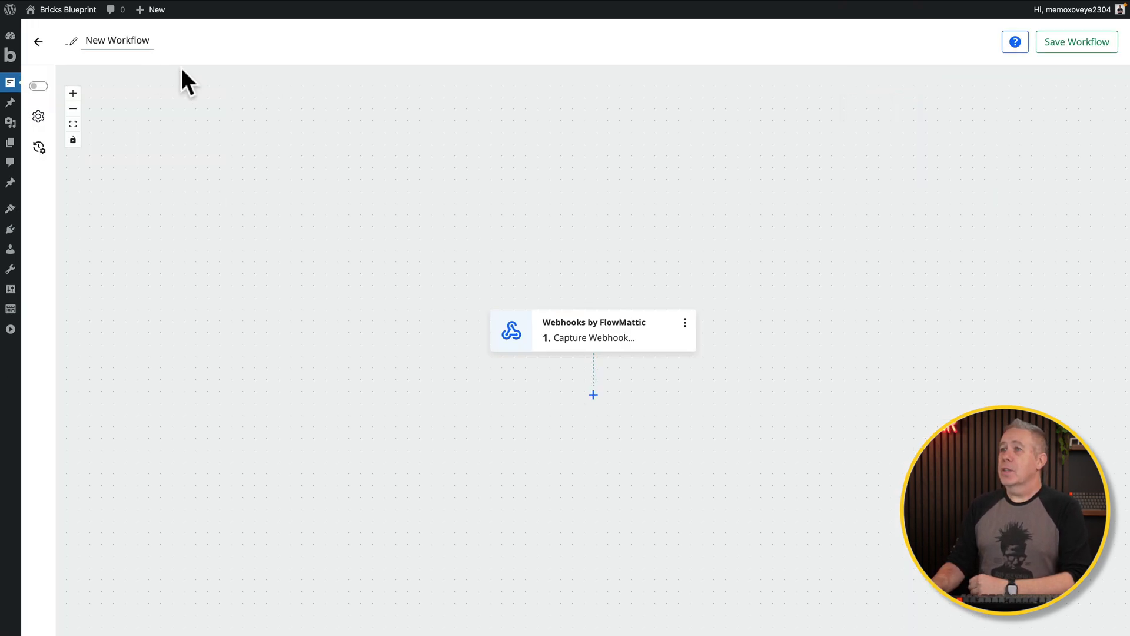
{"action": "triple_click", "coordinate": [133, 42]}
{"action": "type", "text": "Support Request"}
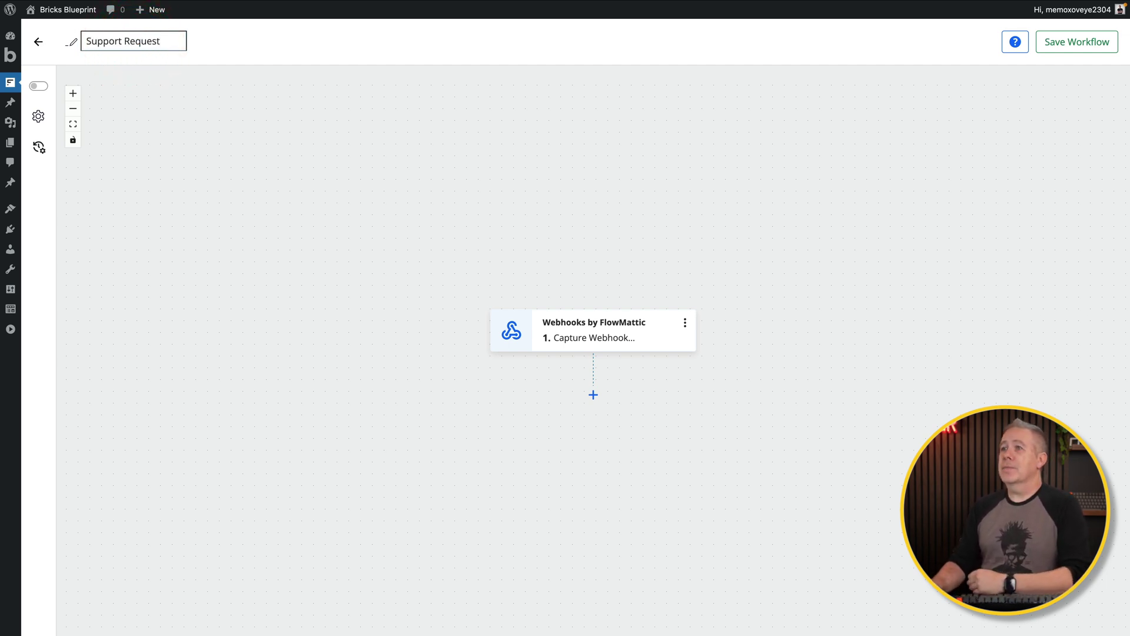
{"action": "left_click", "coordinate": [396, 222]}
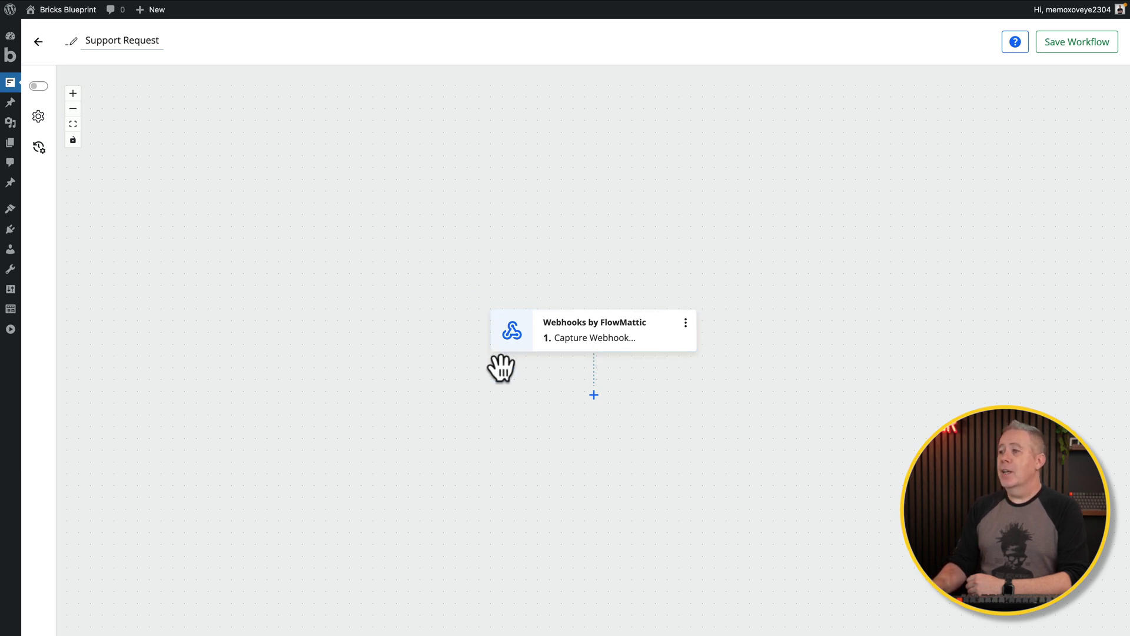
Change the workflow's trigger app to Bricks Forms and set its trigger event to New Form Submission.
{"action": "left_click", "coordinate": [594, 331]}
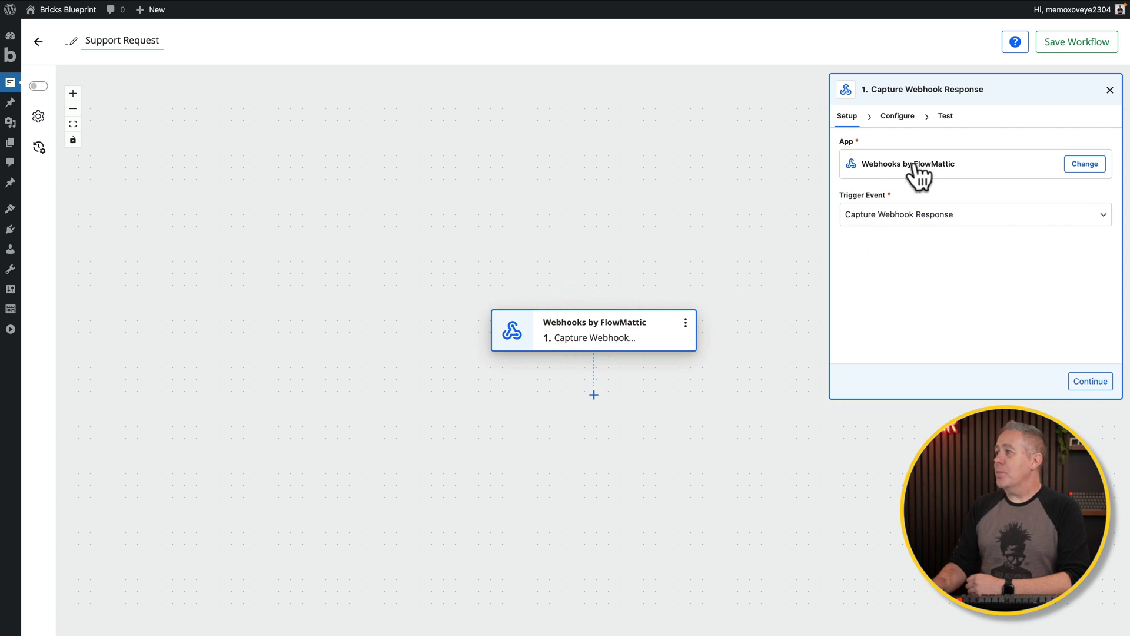
{"action": "left_click", "coordinate": [1082, 164]}
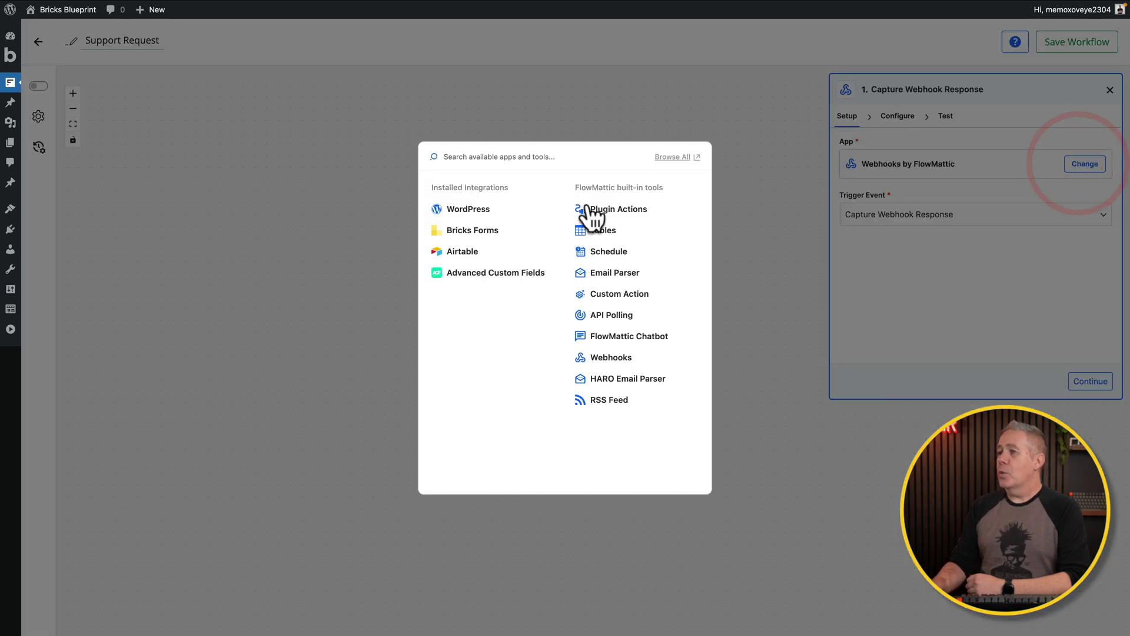
{"action": "left_click", "coordinate": [473, 230]}
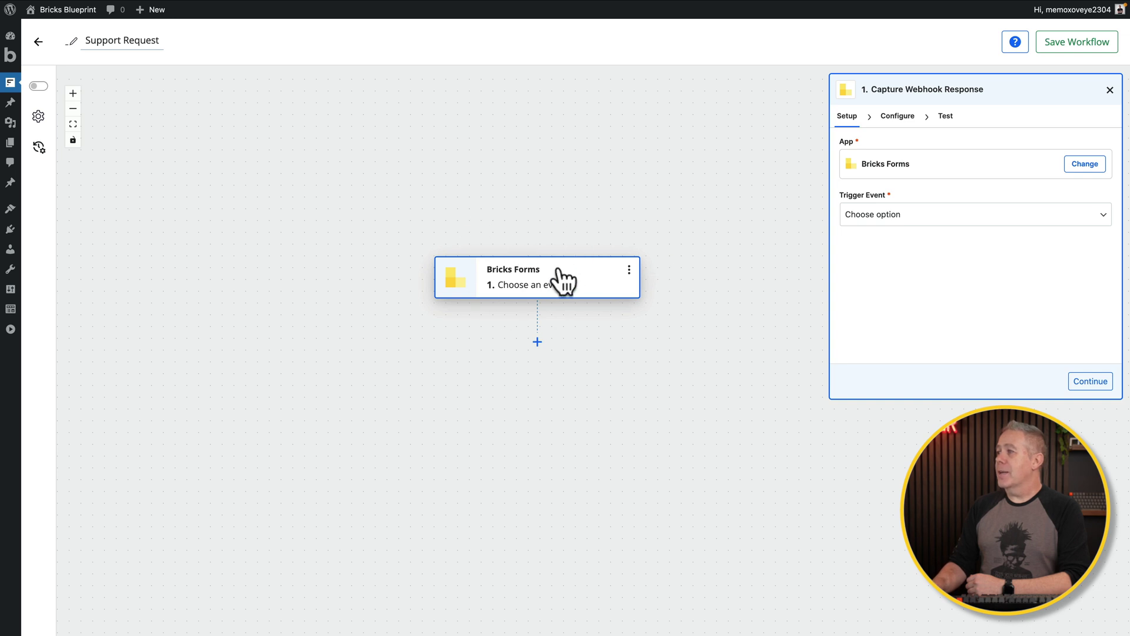
{"action": "left_click", "coordinate": [899, 224]}
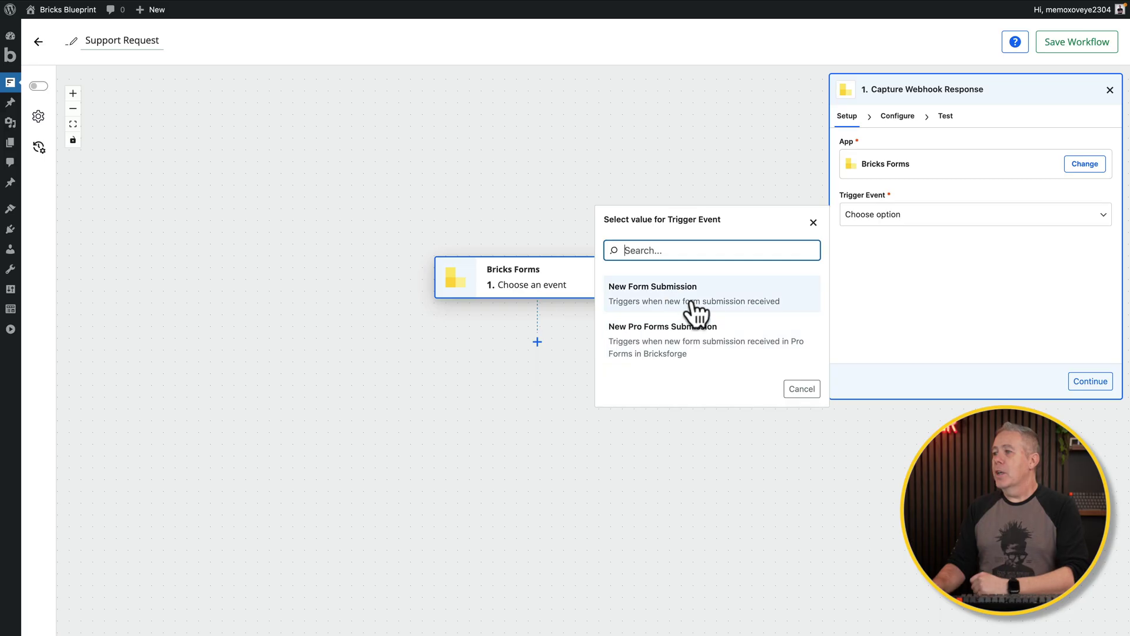
{"action": "left_click", "coordinate": [677, 294]}
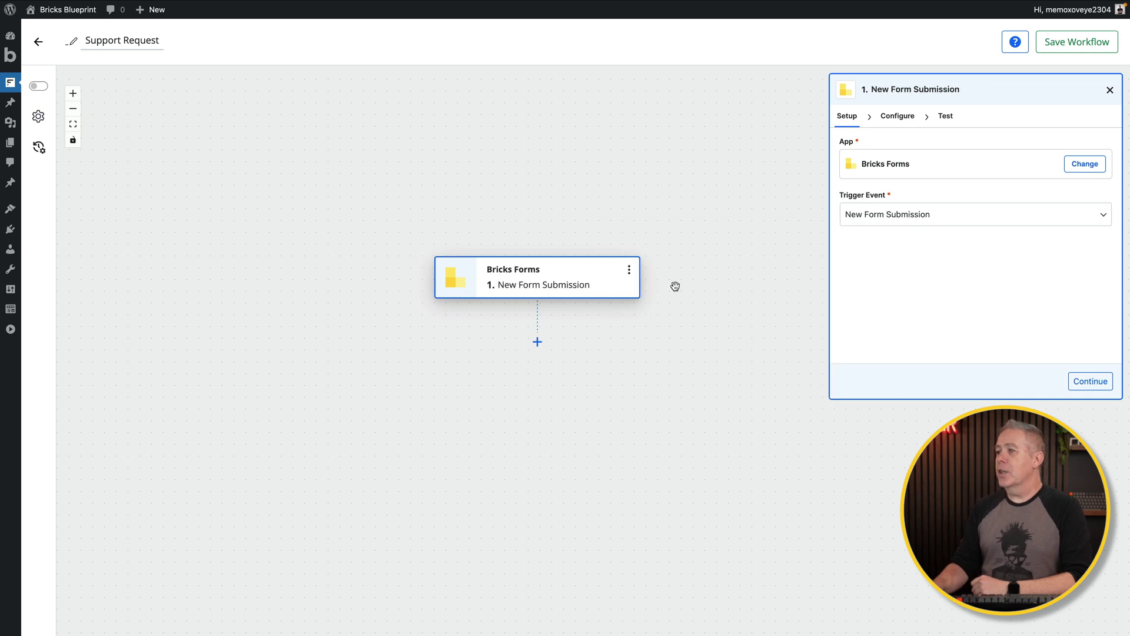
Rename the Bricks Forms trigger step to "Support Request Submission".
{"action": "left_click", "coordinate": [628, 270]}
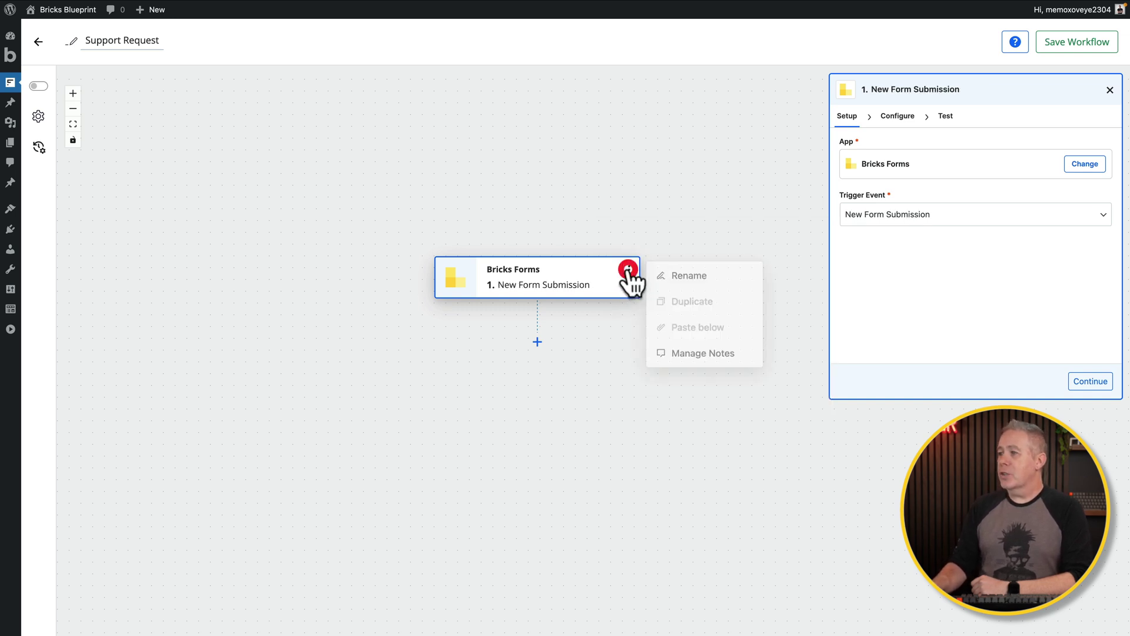
{"action": "left_click", "coordinate": [689, 274]}
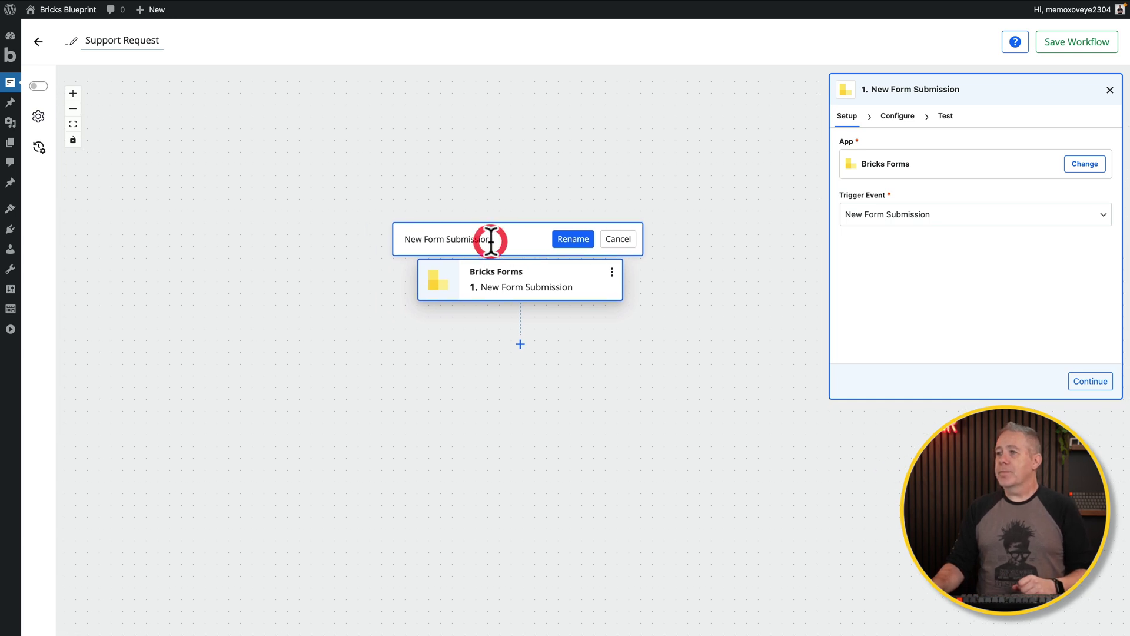
{"action": "key", "text": "ctrl+a"}
{"action": "type", "text": "Support Request"}
{"action": "type", "text": "Submission"}
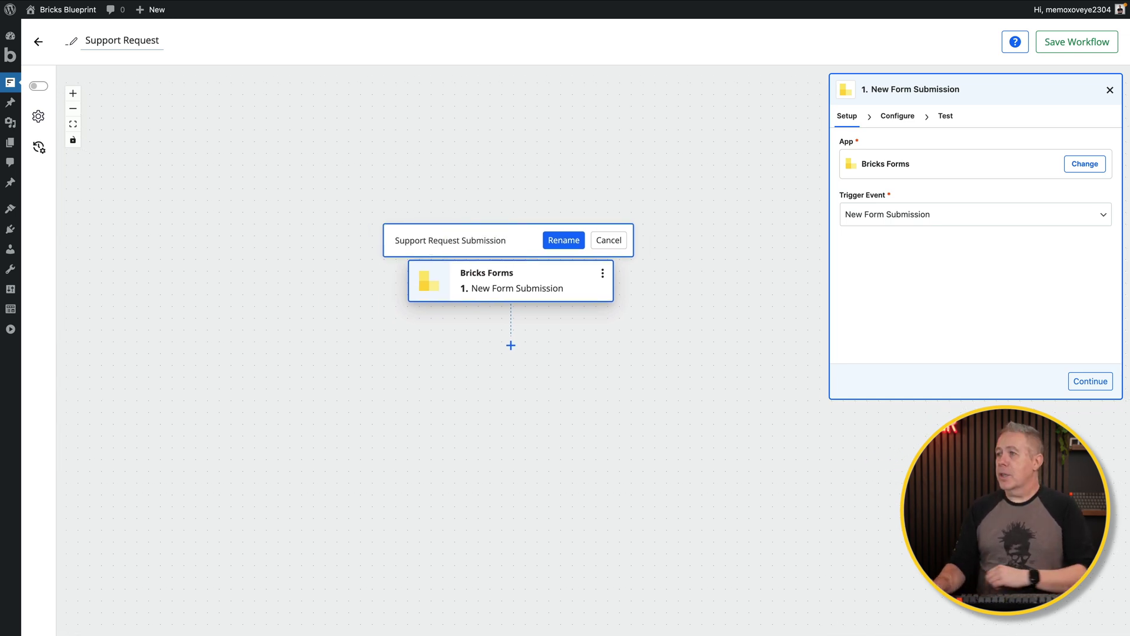
{"action": "left_click", "coordinate": [566, 241]}
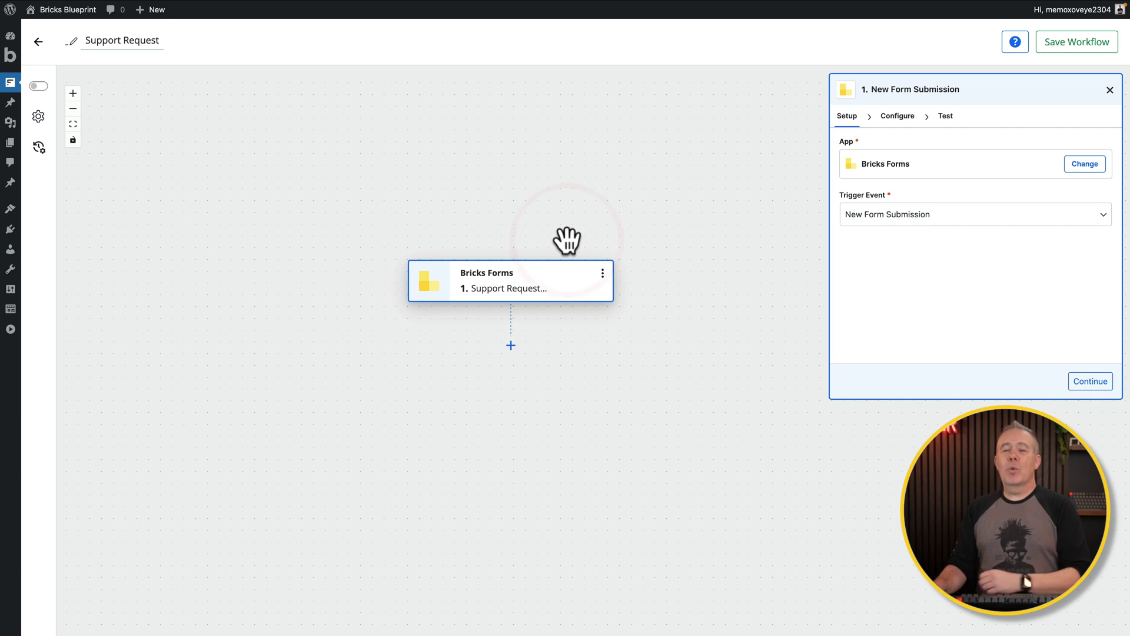
Advance the Bricks Forms trigger through configuration to its test stage and start capturing a response.
{"action": "left_click_drag", "start_coordinate": [575, 278], "coordinate": [597, 133]}
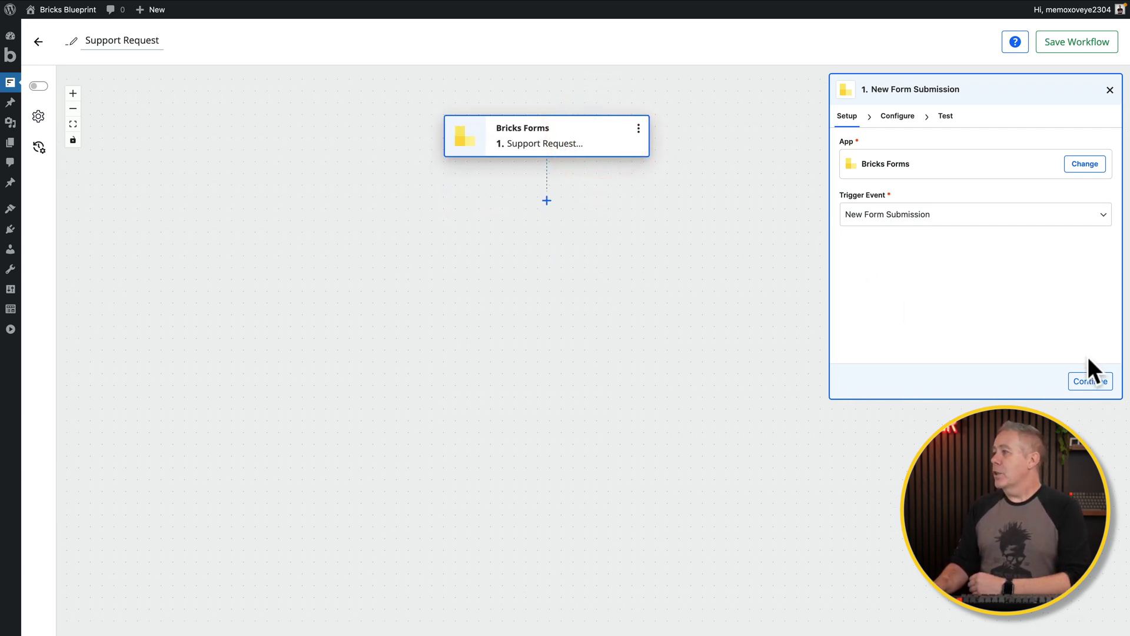
{"action": "left_click", "coordinate": [1088, 381]}
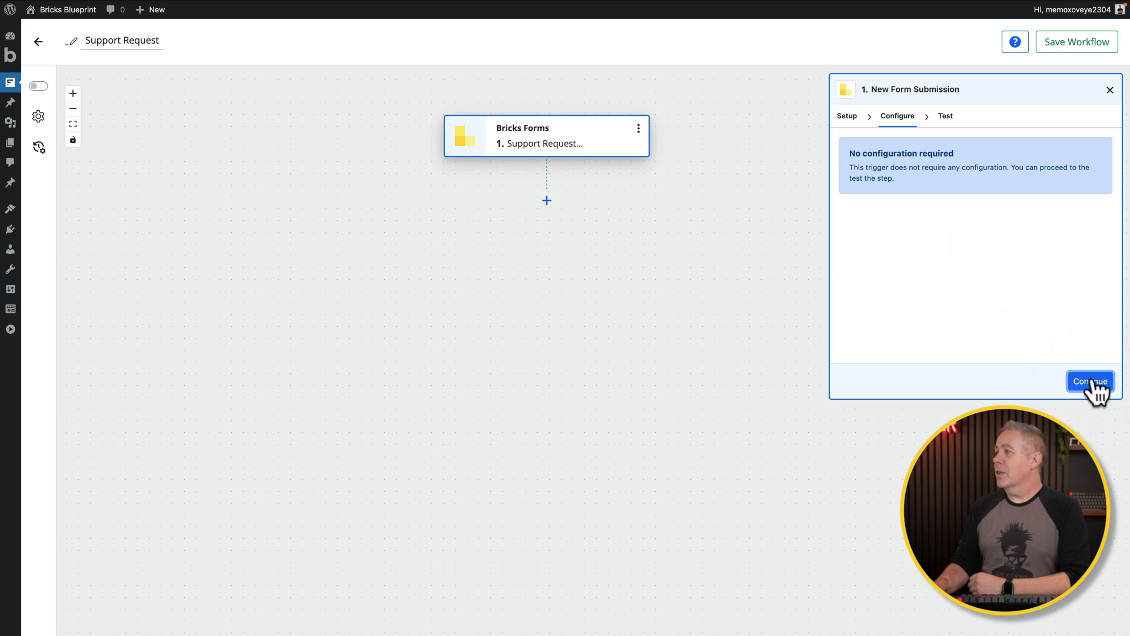
{"action": "left_click", "coordinate": [1090, 381]}
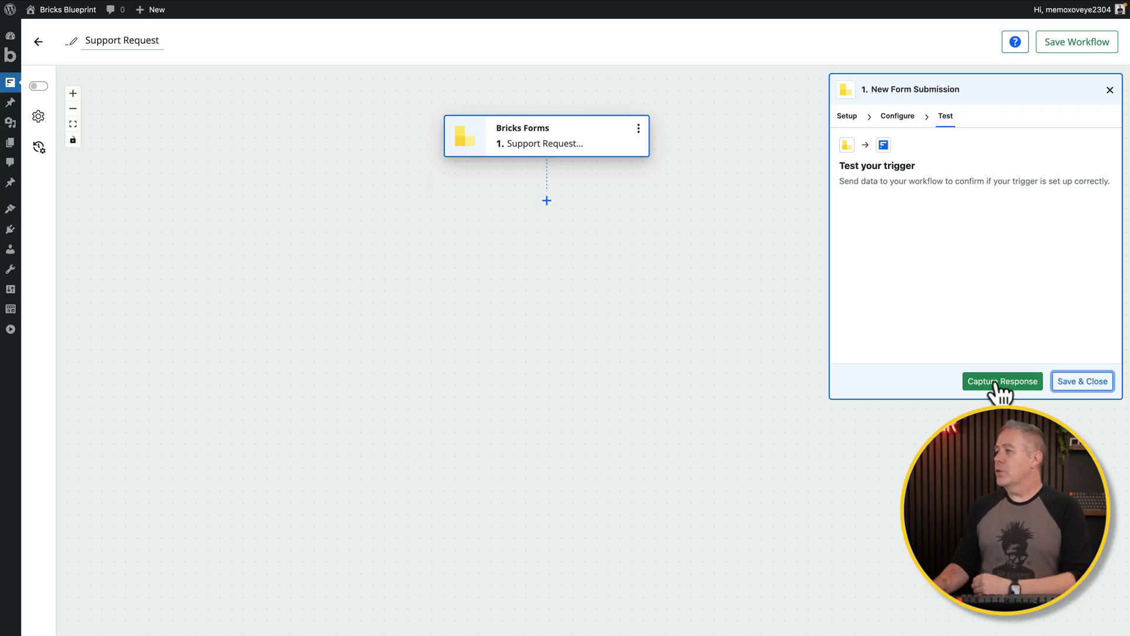
{"action": "left_click", "coordinate": [995, 383]}
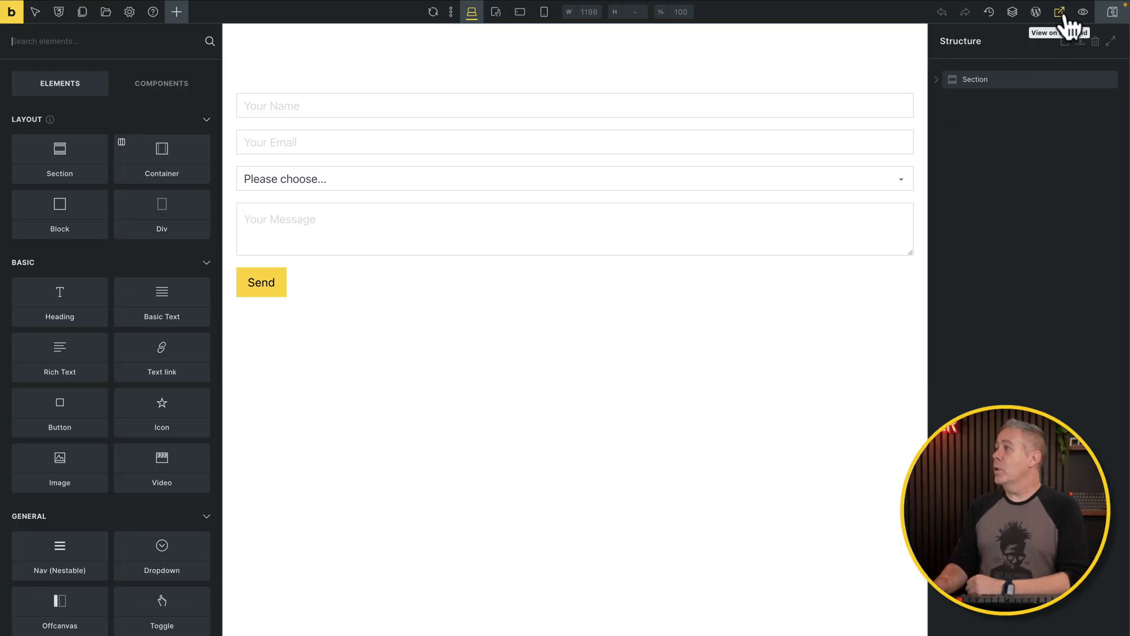
Open the support form on the front end and submit it with a name, email, Mission Critical urgency and message "Please help me, help me now!".
{"action": "left_click", "coordinate": [1062, 13]}
{"action": "left_click", "coordinate": [267, 104]}
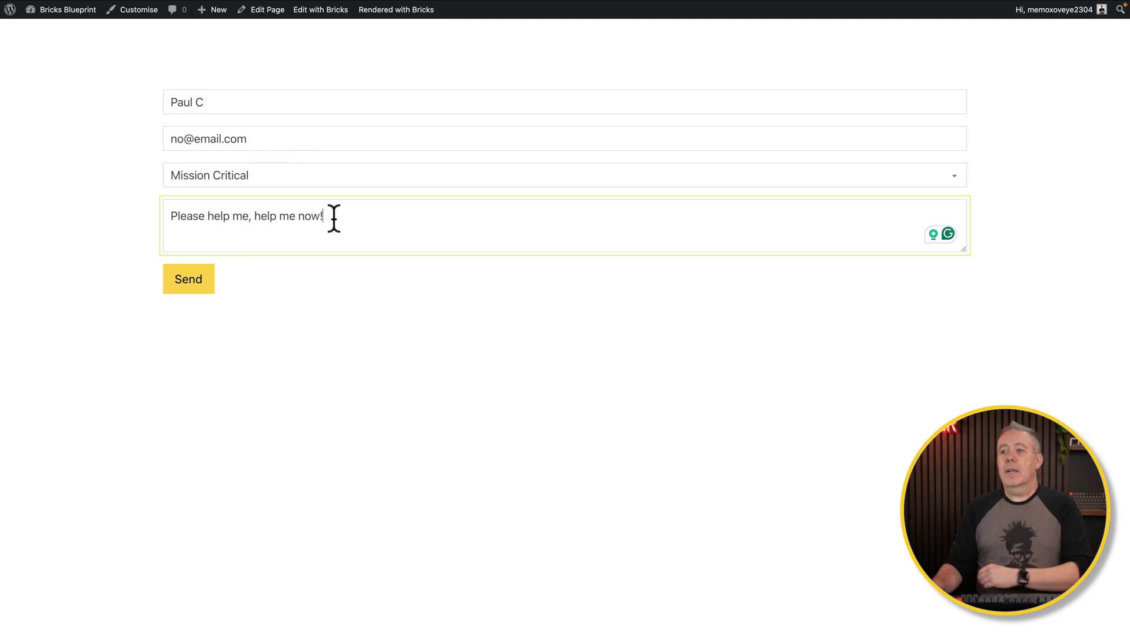
{"action": "left_click", "coordinate": [191, 282]}
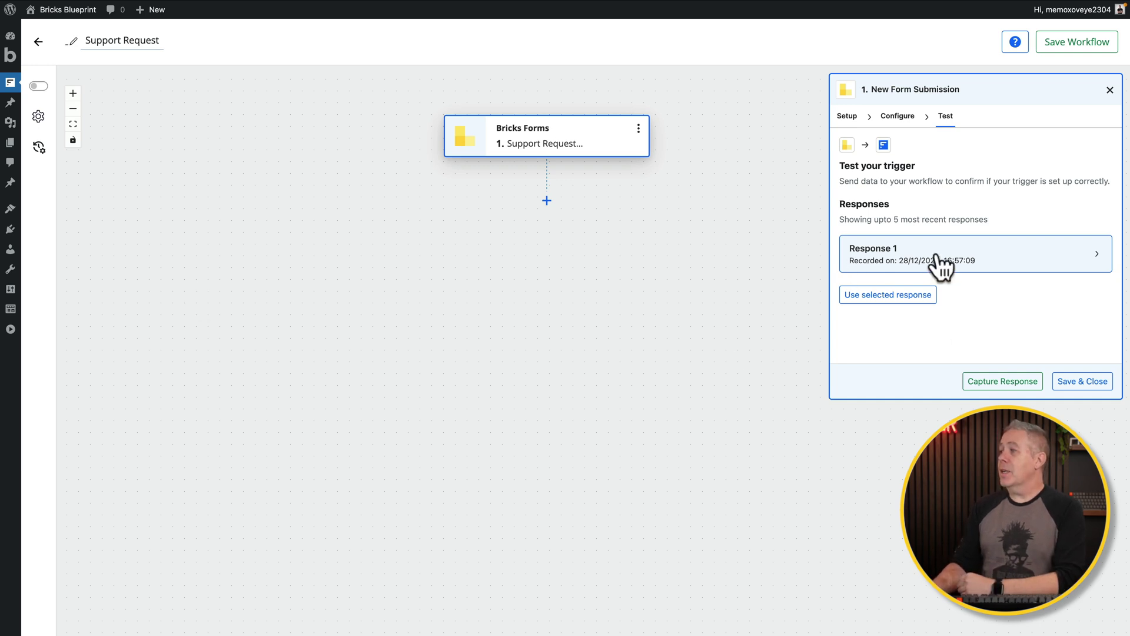
Review the form data captured in Response 1 of the Bricks Forms trigger, then save and close the trigger.
{"action": "left_click", "coordinate": [1093, 253]}
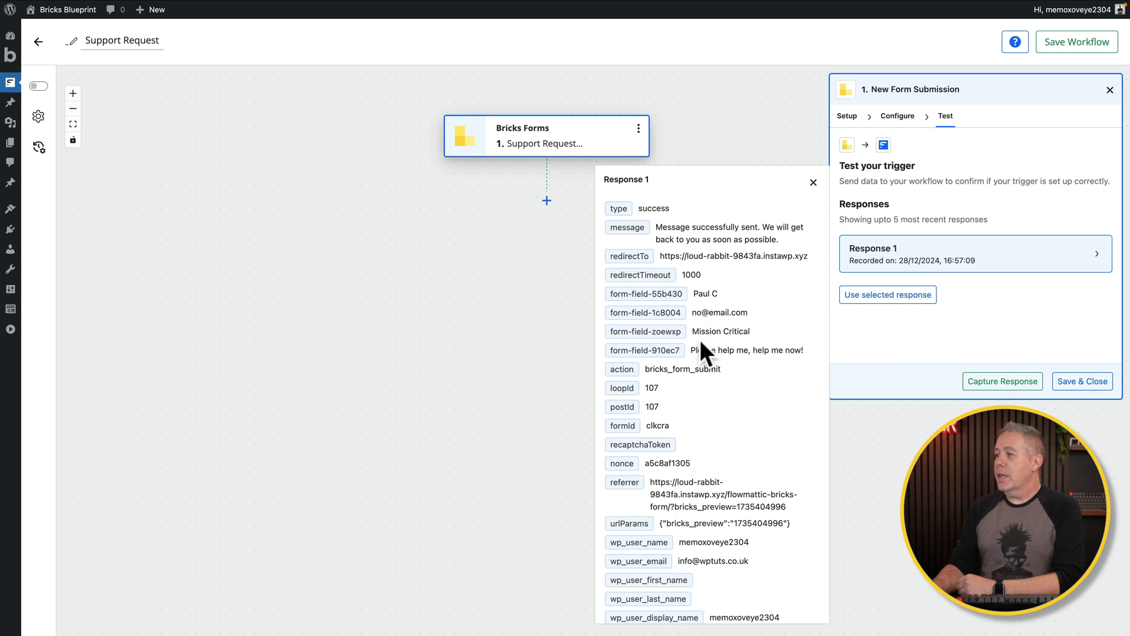
{"action": "scroll", "coordinate": [704, 447], "scroll_direction": "down", "scroll_amount": 2}
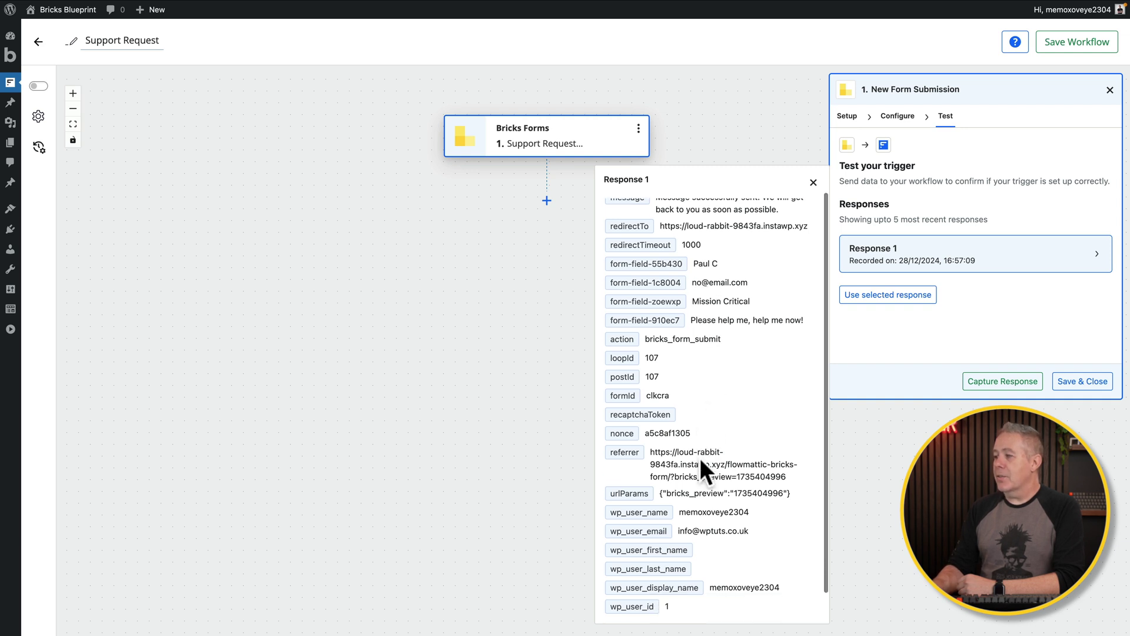
{"action": "scroll", "coordinate": [700, 458], "scroll_direction": "up", "scroll_amount": 2}
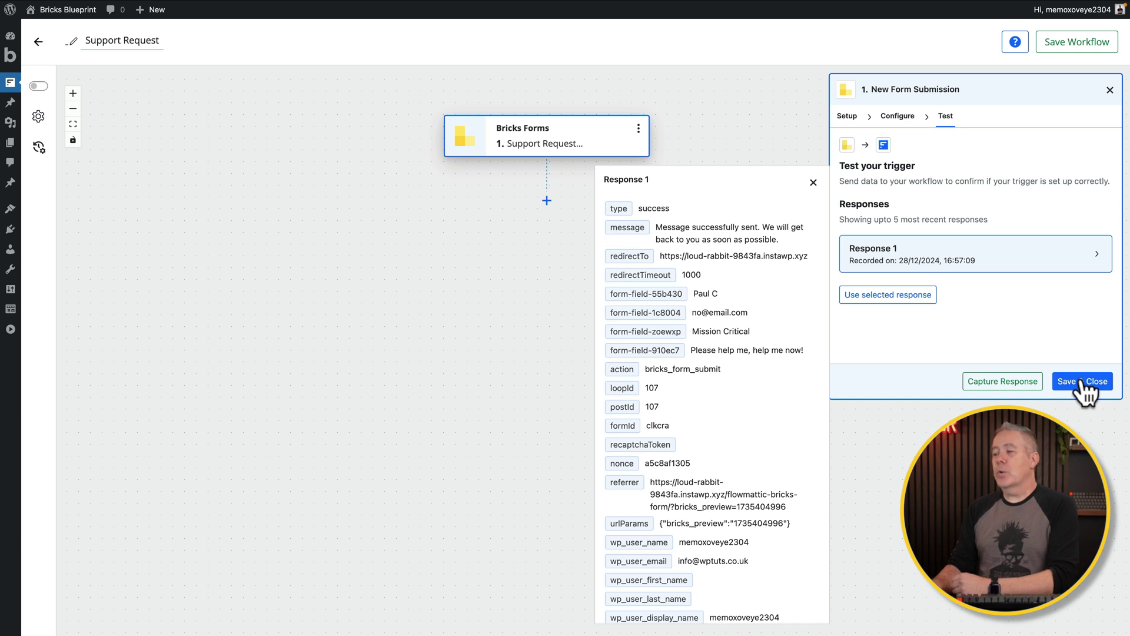
{"action": "left_click", "coordinate": [1083, 381]}
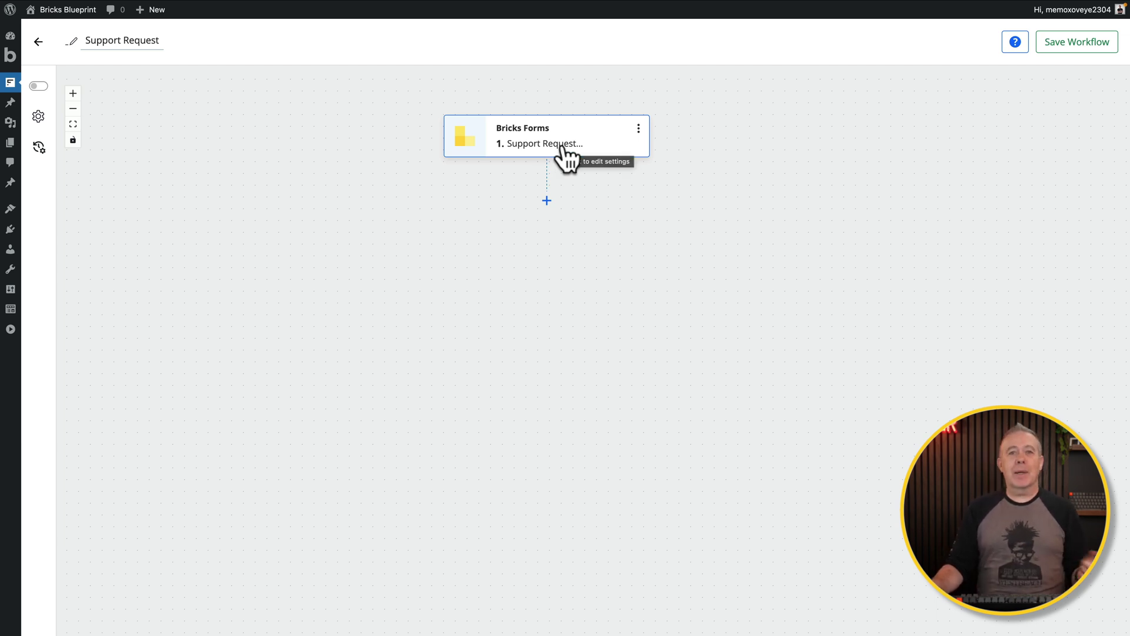
Add a WordPress action after the trigger, set its action event to New Post and proceed to its configuration.
{"action": "left_click", "coordinate": [547, 201]}
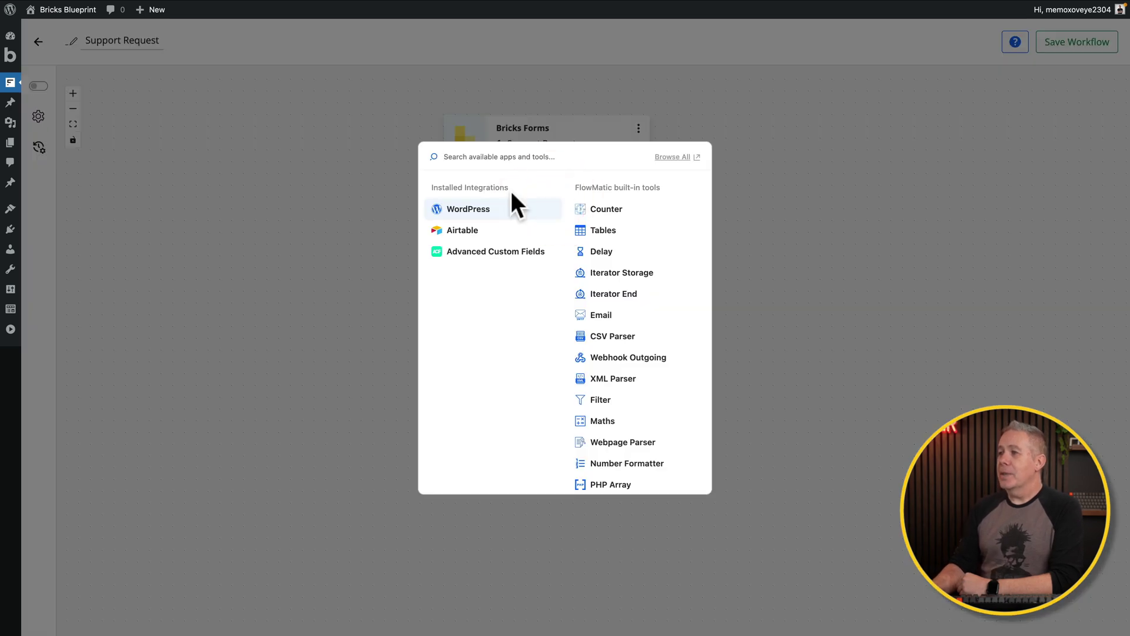
{"action": "left_click", "coordinate": [473, 213]}
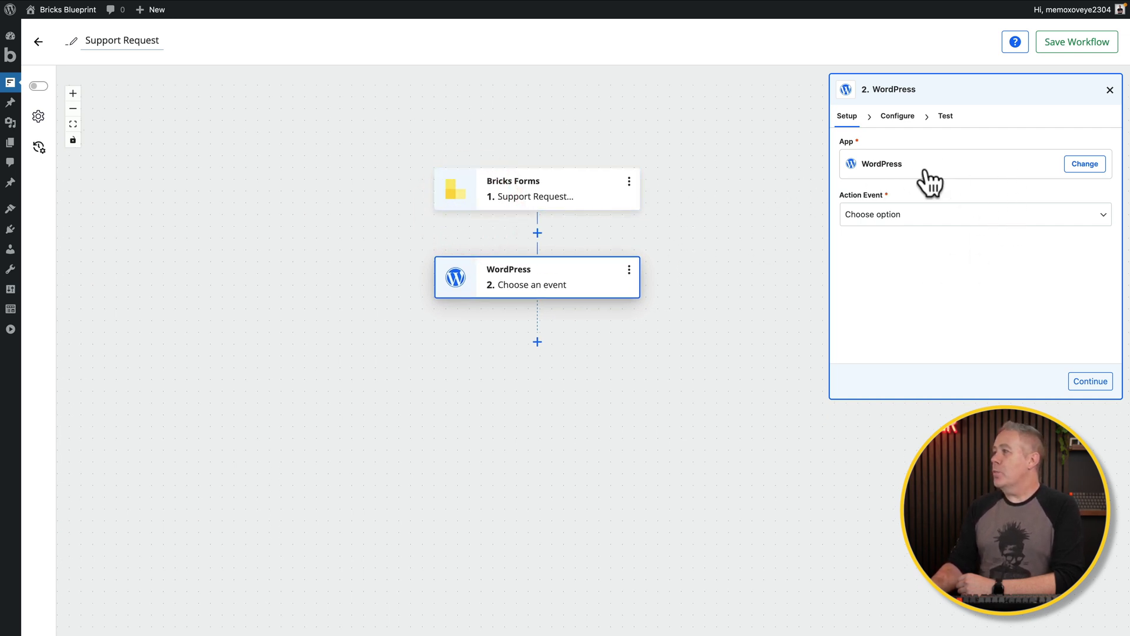
{"action": "left_click", "coordinate": [933, 218]}
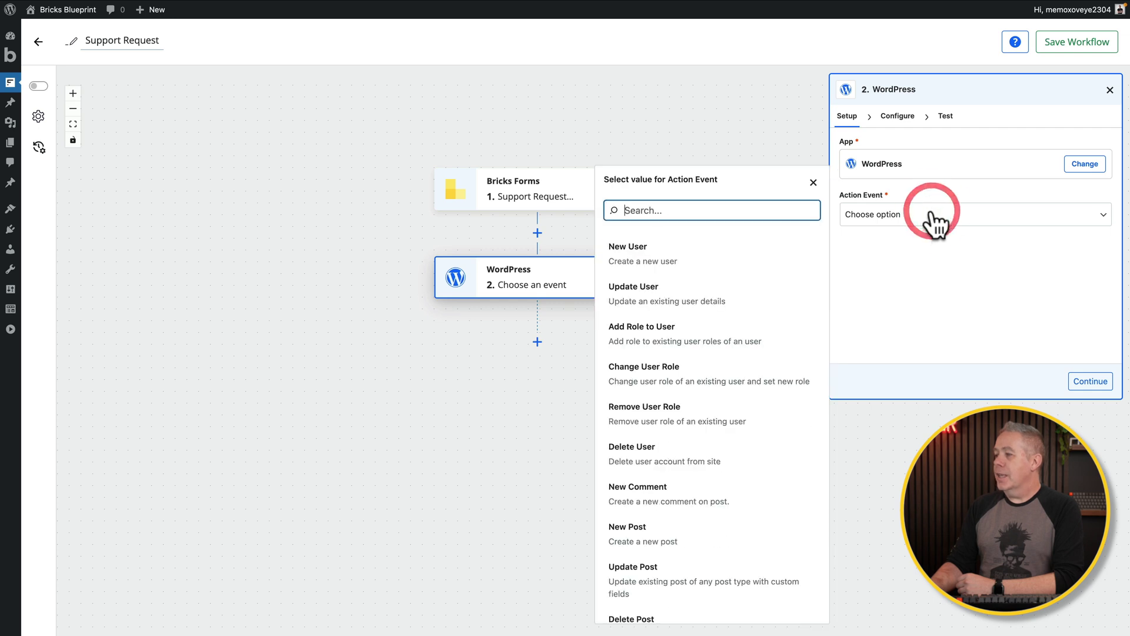
{"action": "left_click", "coordinate": [676, 544]}
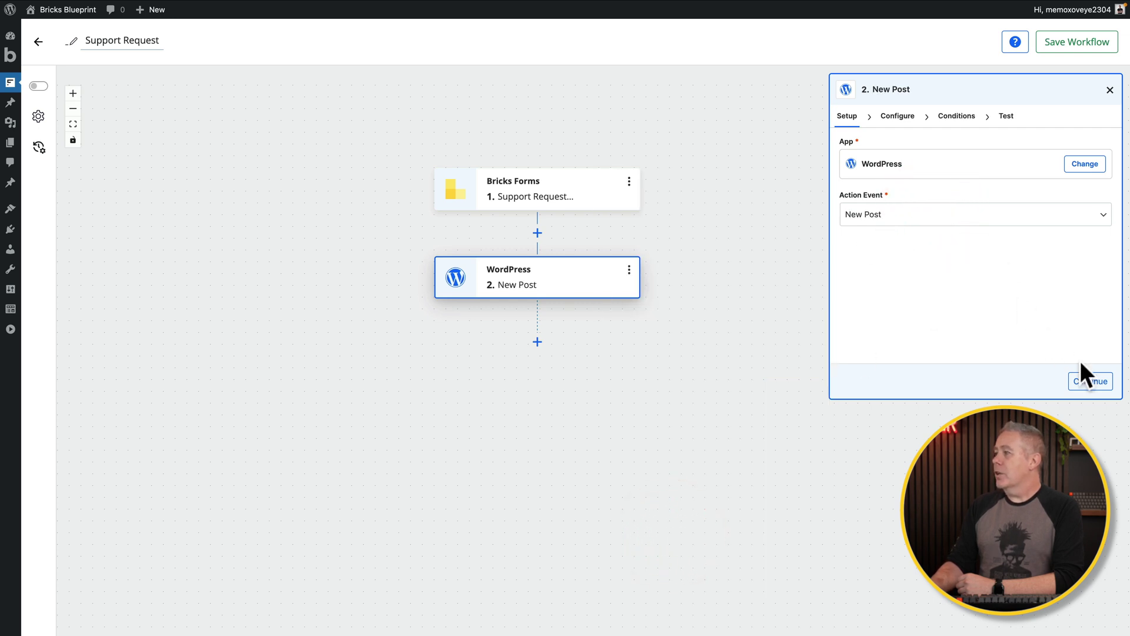
{"action": "left_click", "coordinate": [1089, 382]}
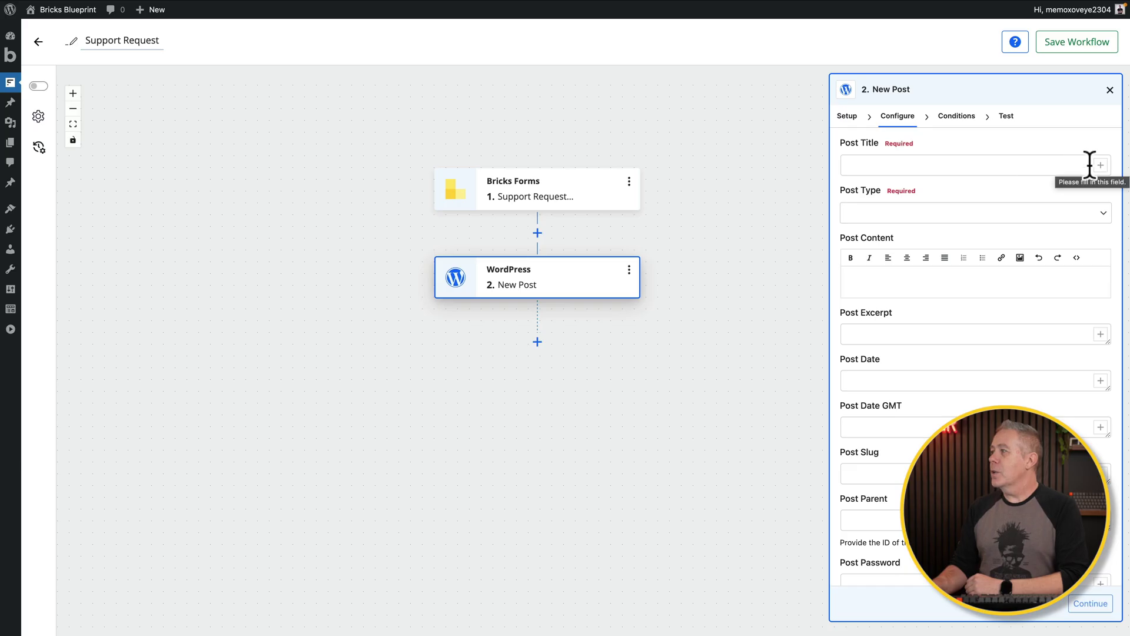
Examine the FlowMattic variables and the Support Request Submission data available for the Post Title, without inserting any.
{"action": "left_click", "coordinate": [1100, 165]}
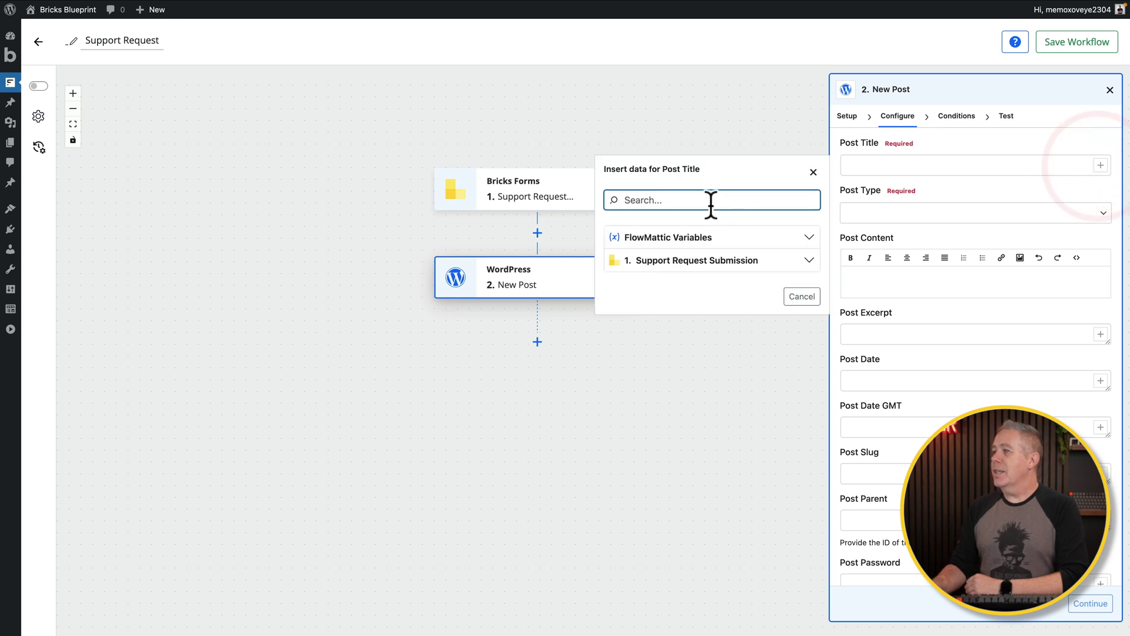
{"action": "left_click", "coordinate": [748, 242]}
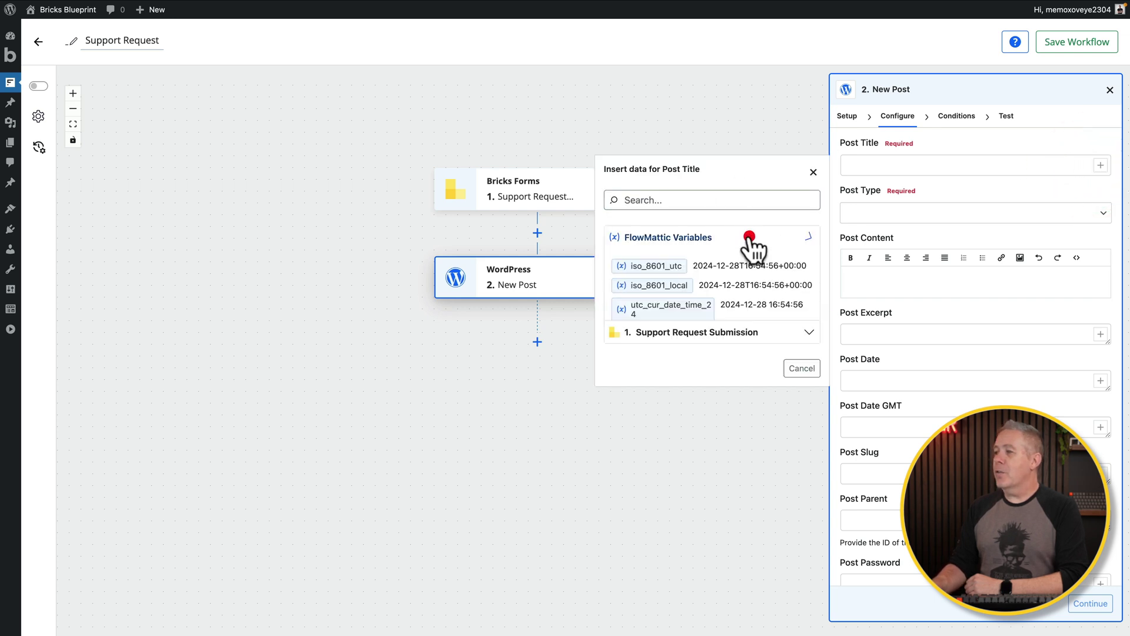
{"action": "scroll", "coordinate": [725, 382], "scroll_direction": "down", "scroll_amount": 8}
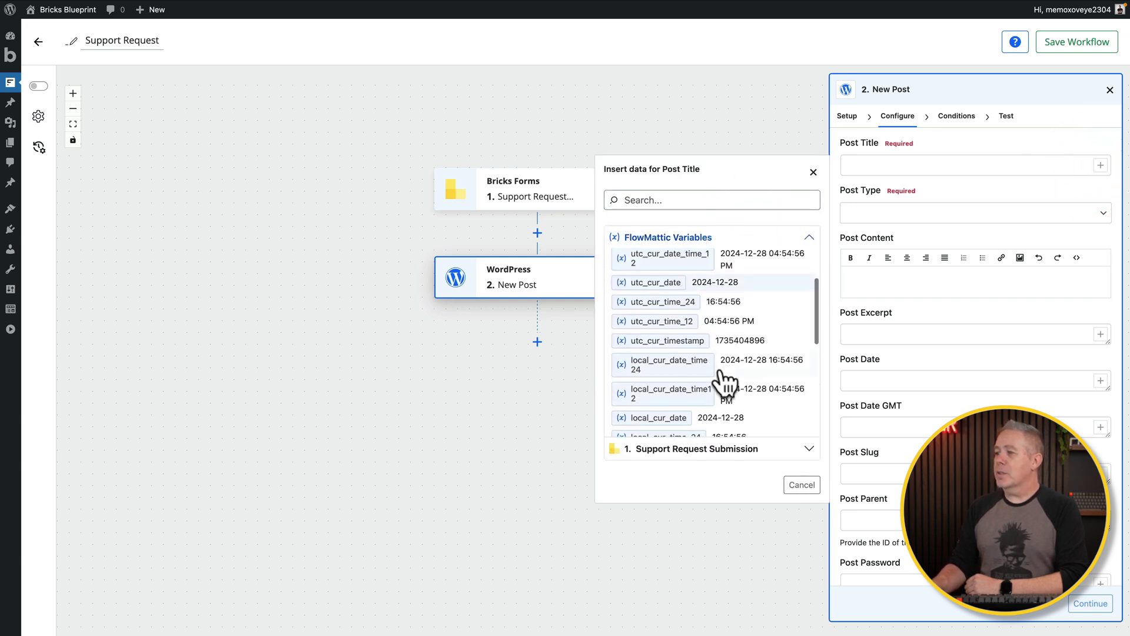
{"action": "scroll", "coordinate": [725, 382], "scroll_direction": "down", "scroll_amount": 3}
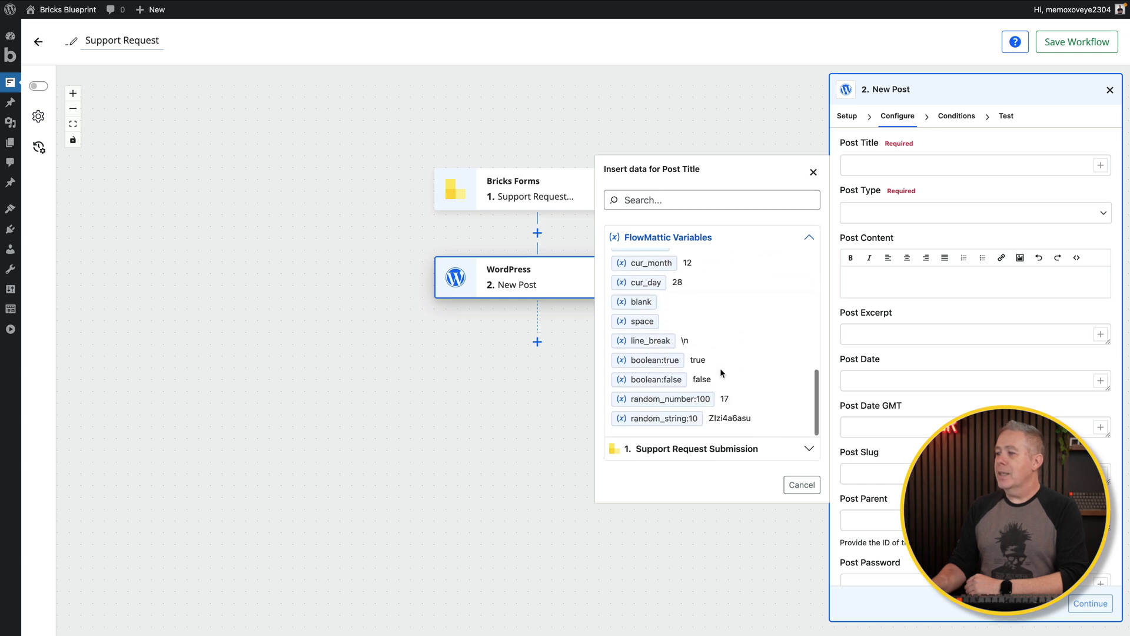
{"action": "left_click", "coordinate": [722, 454]}
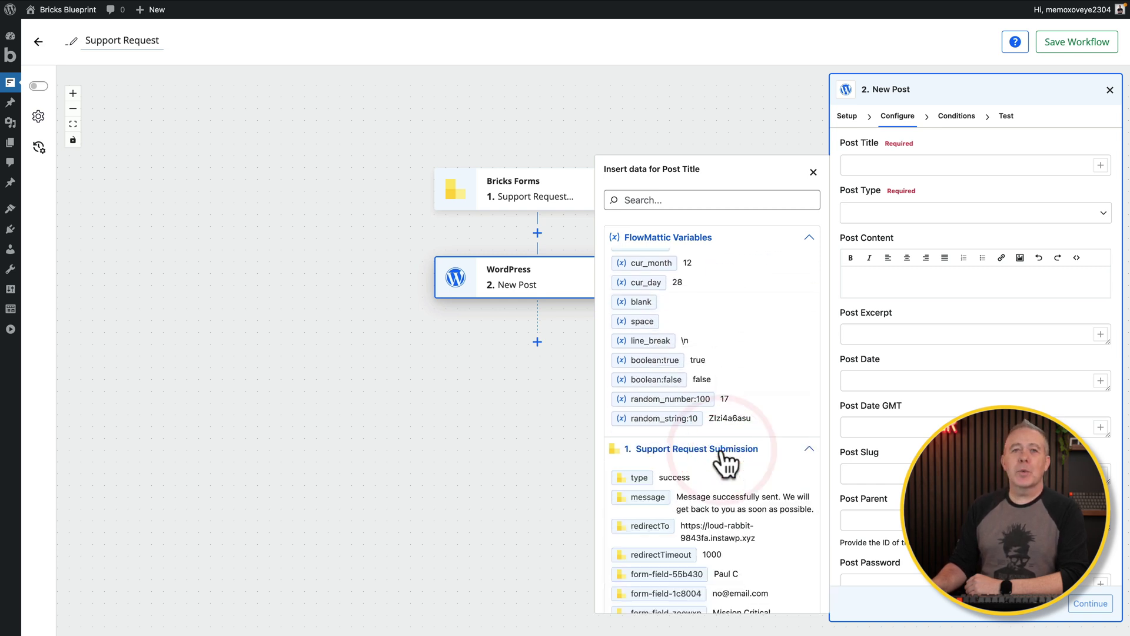
{"action": "scroll", "coordinate": [723, 455], "scroll_direction": "down", "scroll_amount": 2}
{"action": "scroll", "coordinate": [723, 456], "scroll_direction": "down", "scroll_amount": 5}
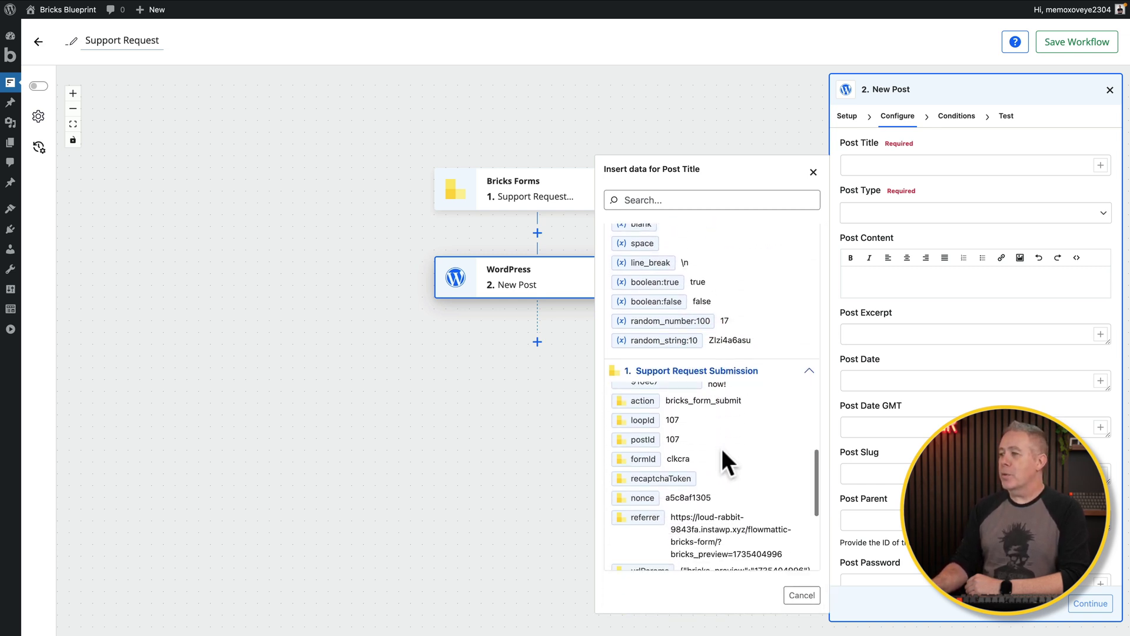
{"action": "left_click", "coordinate": [803, 599]}
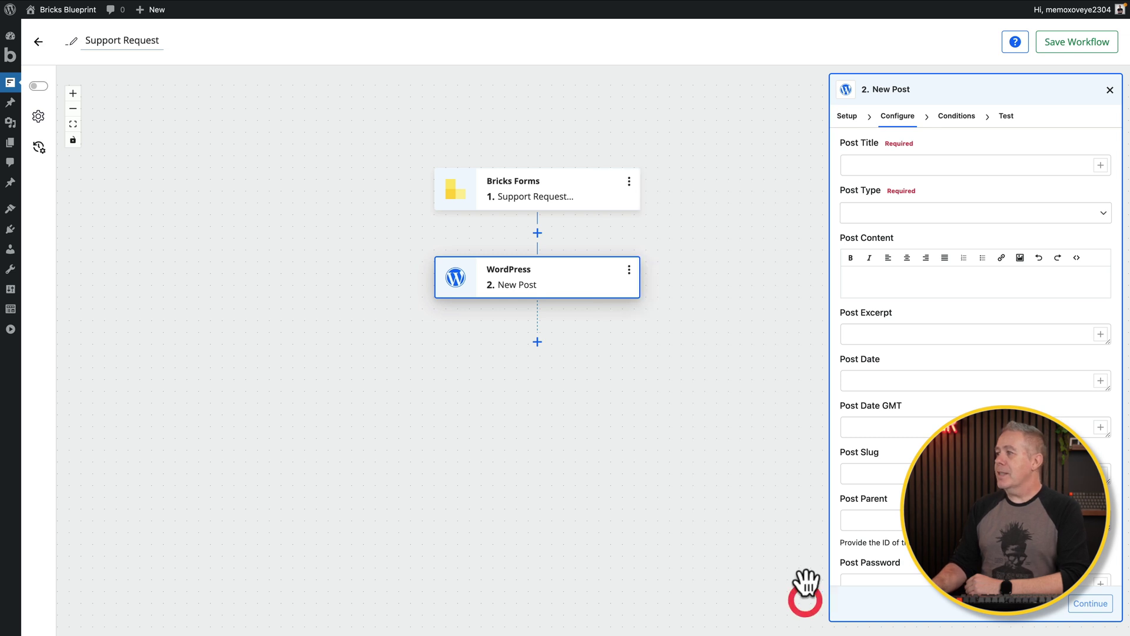
Enter "Support Request" as the opening text of the new post's title.
{"action": "left_click", "coordinate": [874, 163]}
{"action": "type", "text": "Support request"}
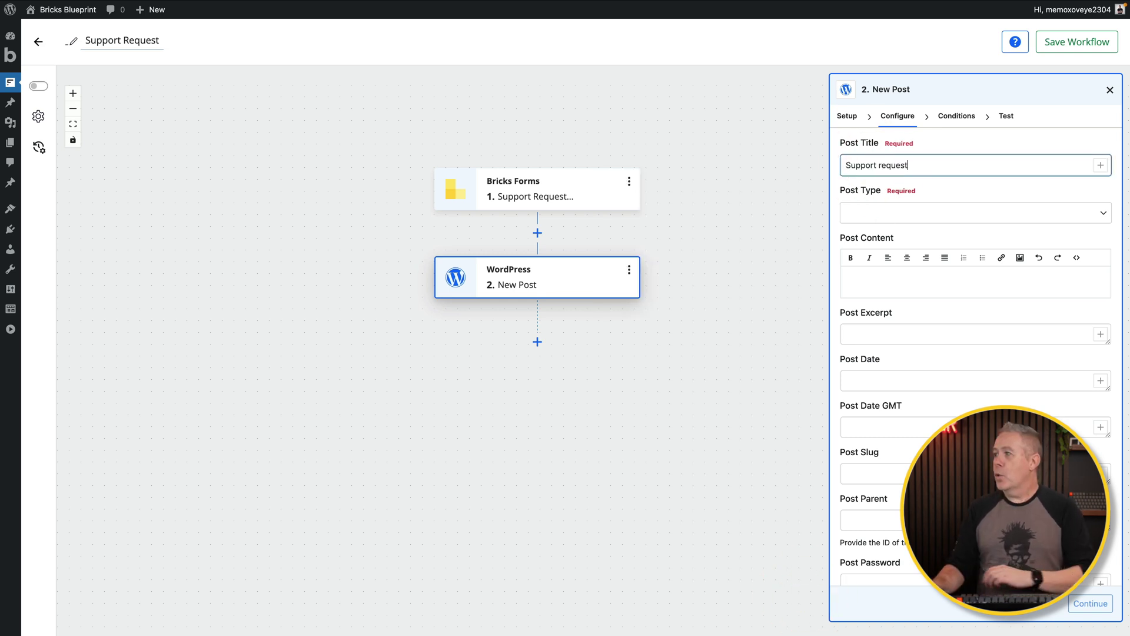
{"action": "key", "text": "BackSpace"}
{"action": "key", "text": "BackSpace"}
{"action": "key", "text": "BackSpace"}
{"action": "key", "text": "BackSpace"}
{"action": "key", "text": "BackSpace"}
{"action": "key", "text": "BackSpace"}
{"action": "key", "text": "BackSpace"}
{"action": "type", "text": "Request"}
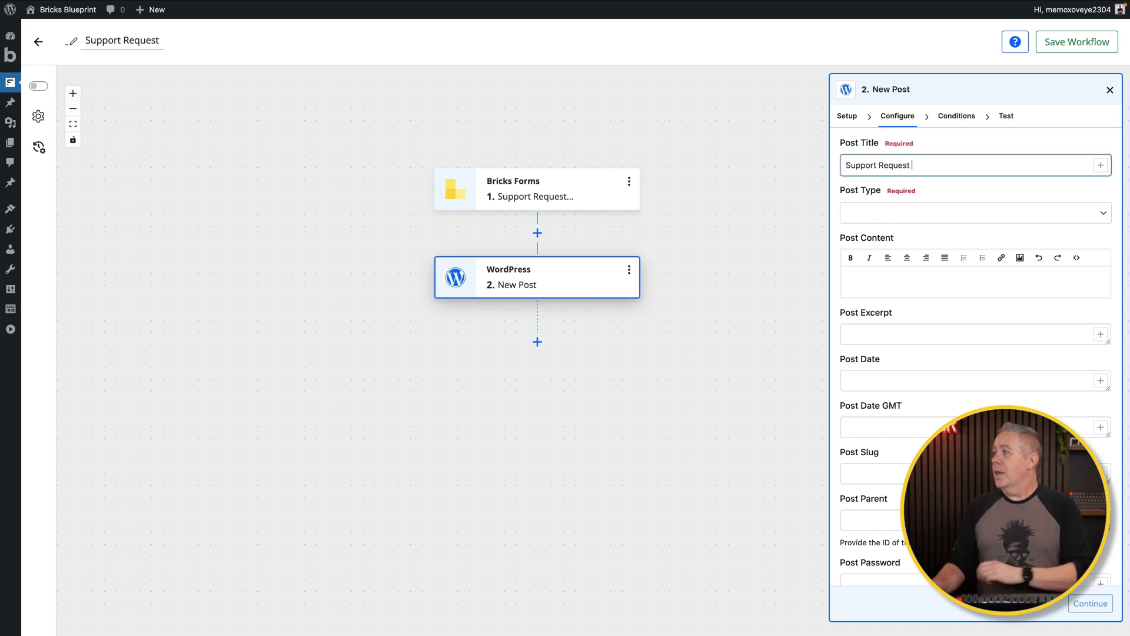
Append the submitted name field, form-field-55b430, to the post title, followed by a dash.
{"action": "left_click", "coordinate": [1101, 166]}
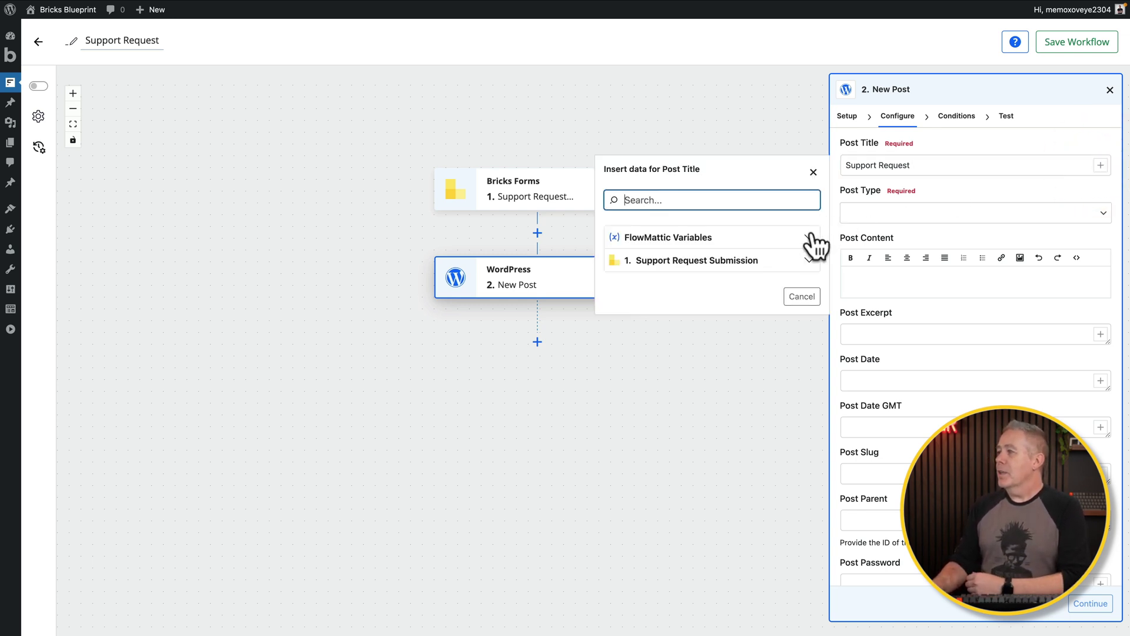
{"action": "left_click", "coordinate": [808, 259]}
{"action": "scroll", "coordinate": [751, 355], "scroll_direction": "down", "scroll_amount": 1}
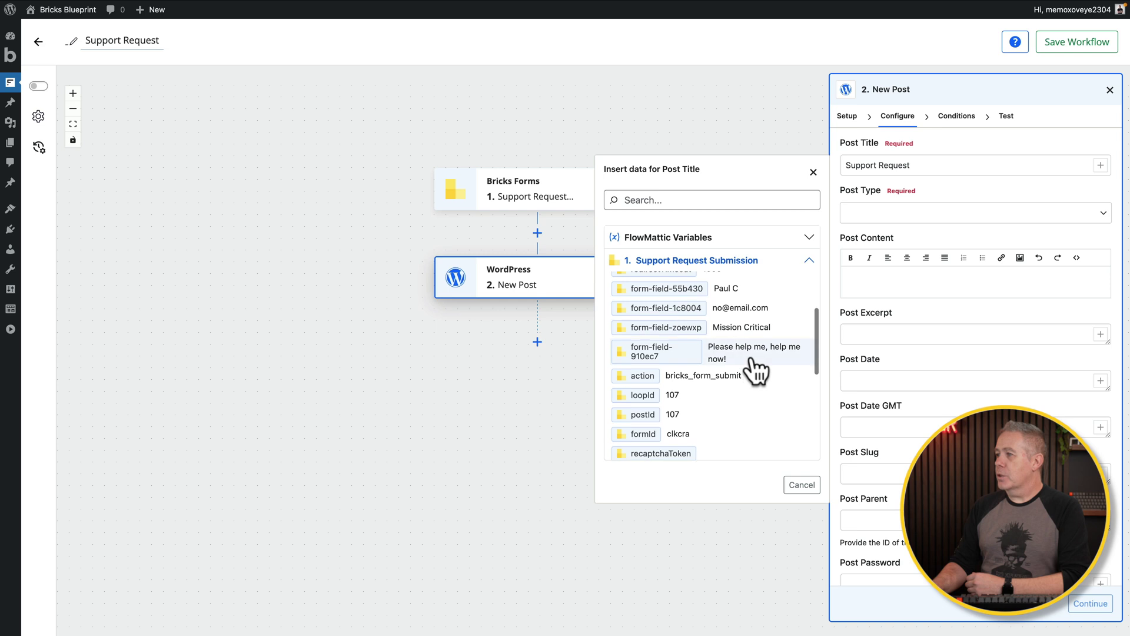
{"action": "left_click", "coordinate": [669, 289]}
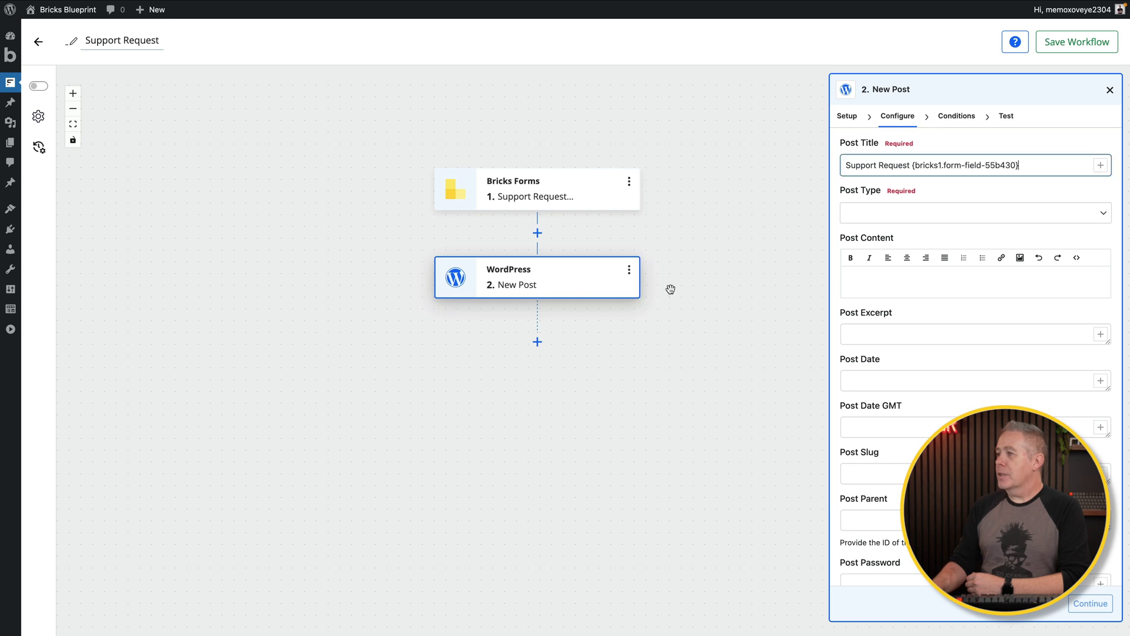
{"action": "left_click", "coordinate": [1037, 165]}
{"action": "type", "text": "-"}
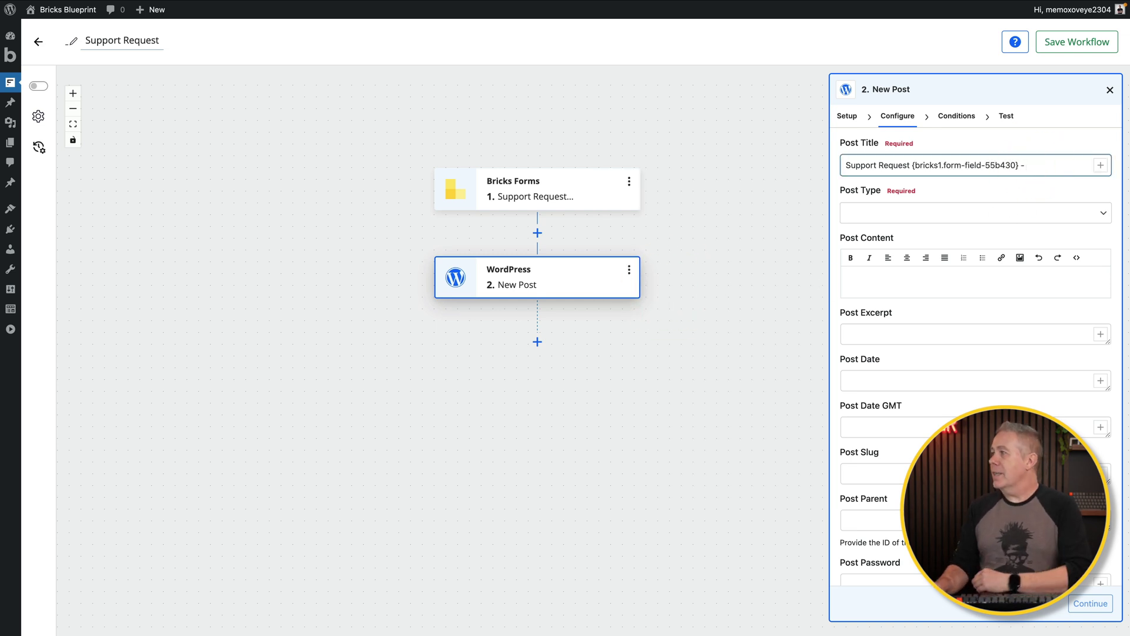
Append the FlowMattic variable local_cur_date_time24 to the end of the post title.
{"action": "left_click", "coordinate": [1100, 165]}
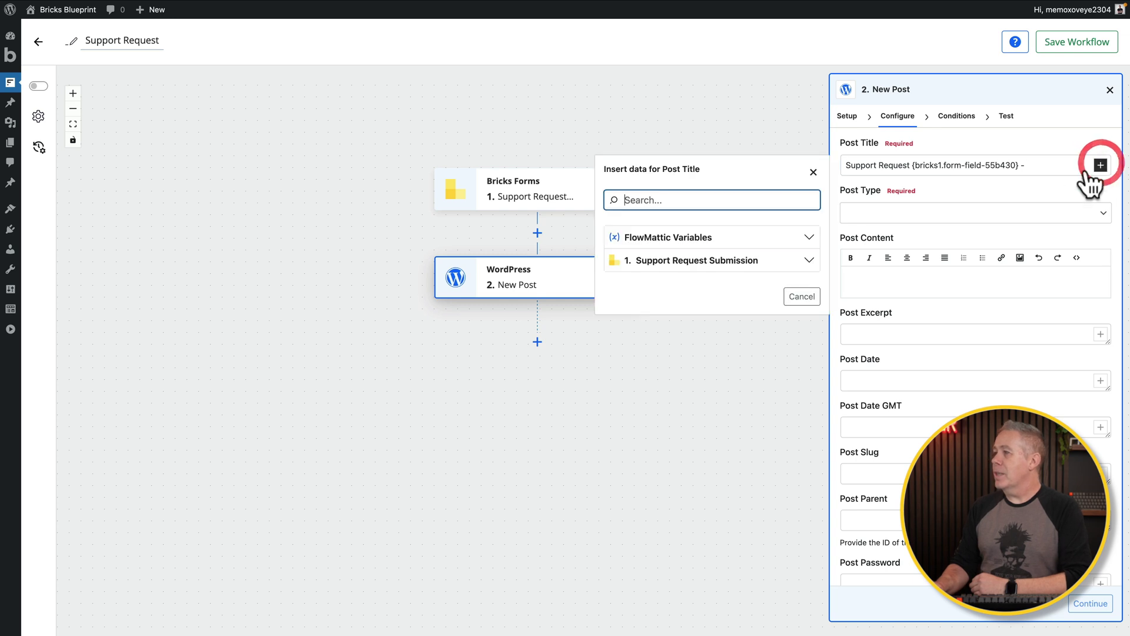
{"action": "left_click", "coordinate": [809, 239]}
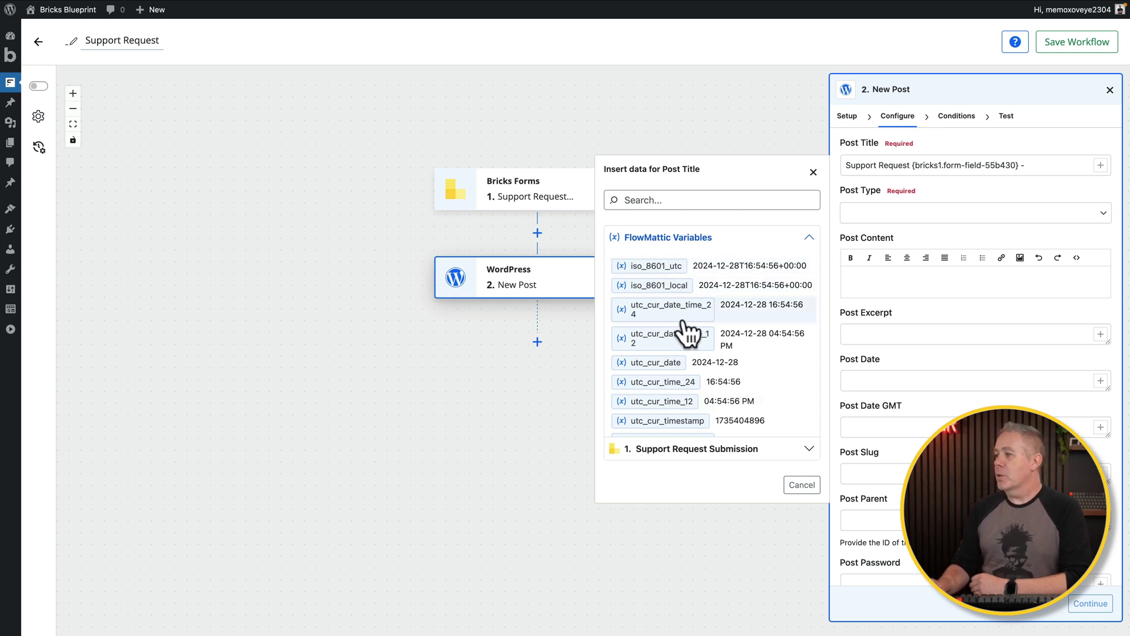
{"action": "scroll", "coordinate": [681, 376], "scroll_direction": "down", "scroll_amount": 1}
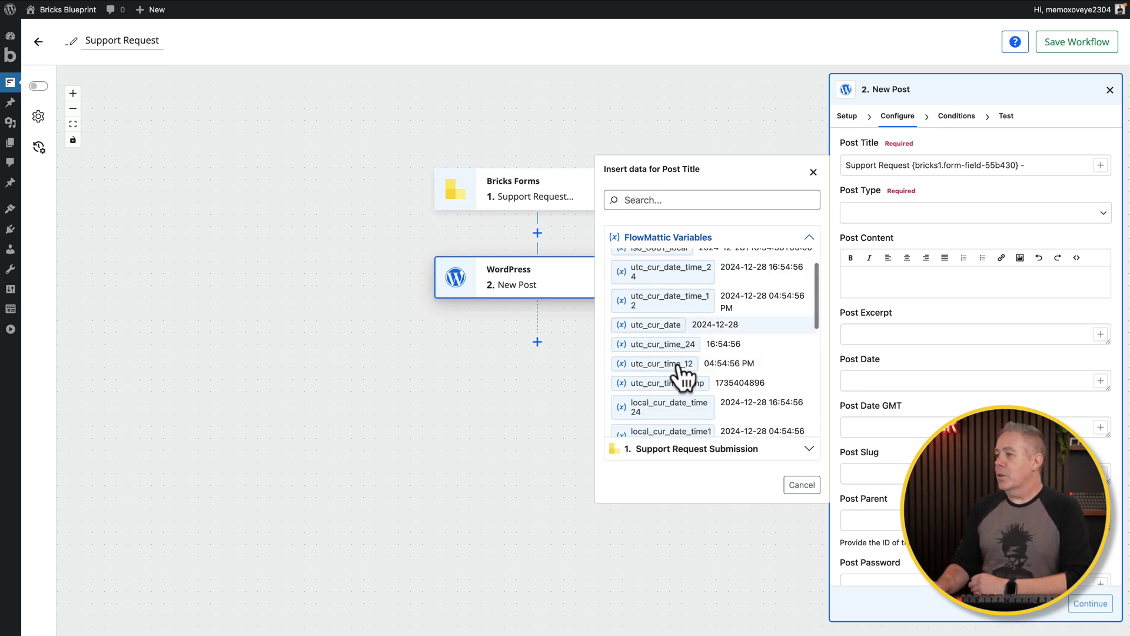
{"action": "scroll", "coordinate": [677, 365], "scroll_direction": "down", "scroll_amount": 2}
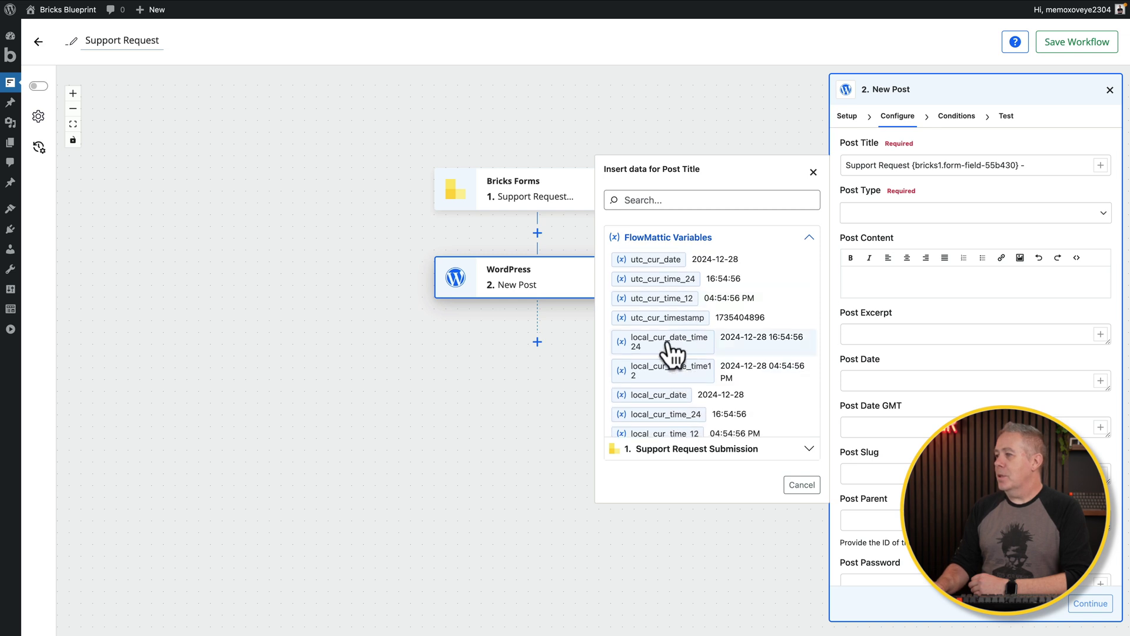
{"action": "left_click", "coordinate": [677, 353]}
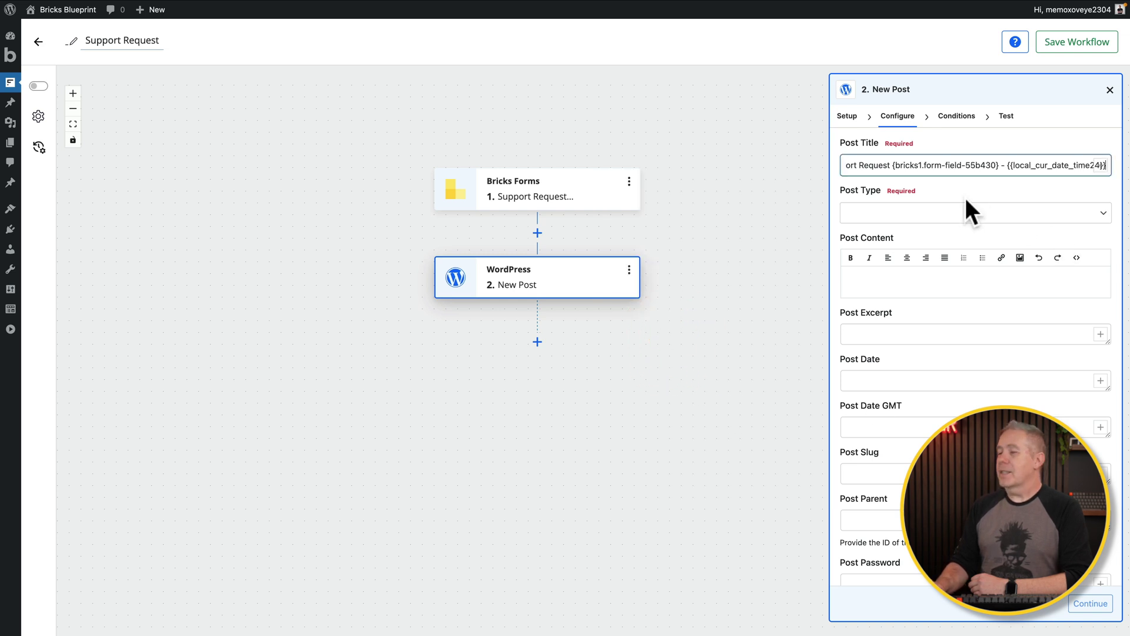
Set the new post's type to Support Request and its status to Publish.
{"action": "left_click", "coordinate": [1022, 213]}
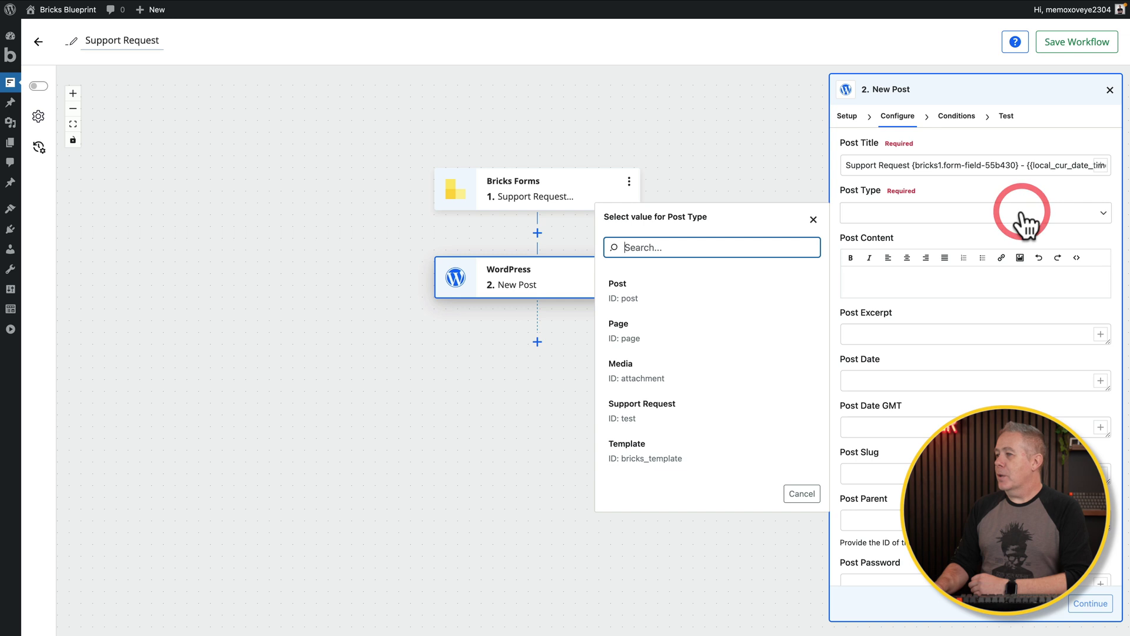
{"action": "left_click", "coordinate": [674, 411]}
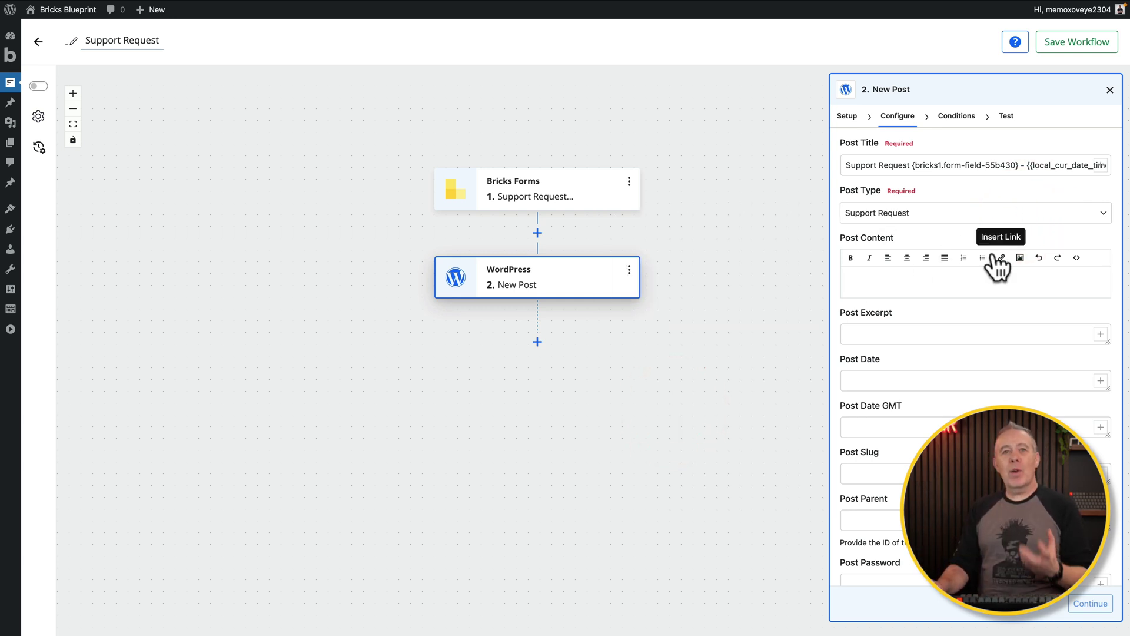
{"action": "scroll", "coordinate": [993, 252], "scroll_direction": "down", "scroll_amount": 5}
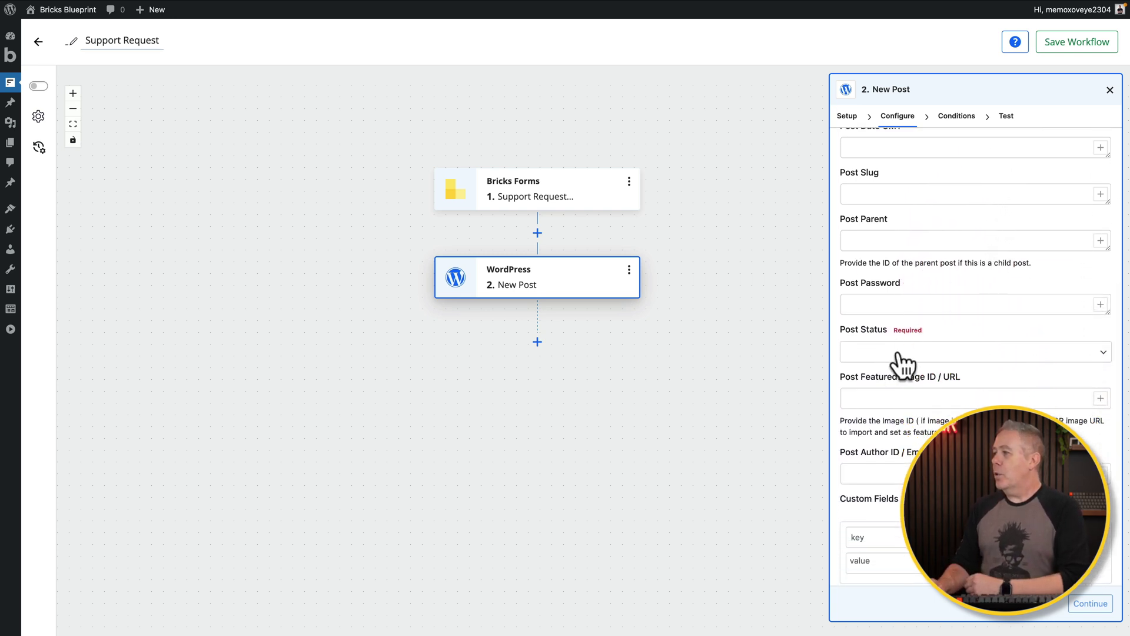
{"action": "left_click", "coordinate": [901, 353]}
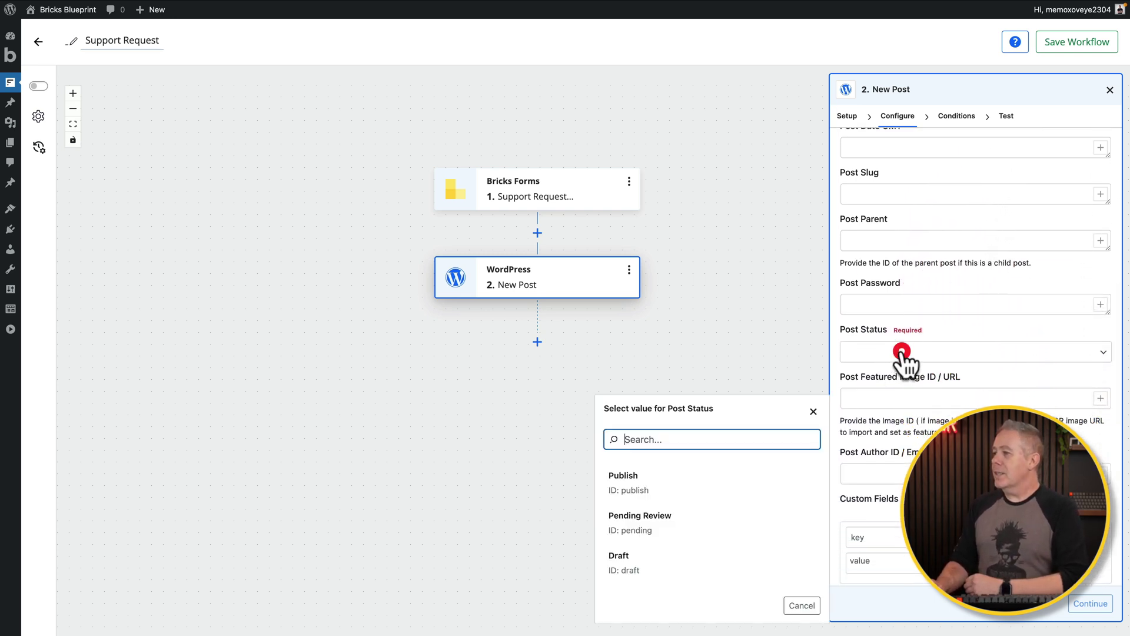
{"action": "left_click", "coordinate": [645, 484]}
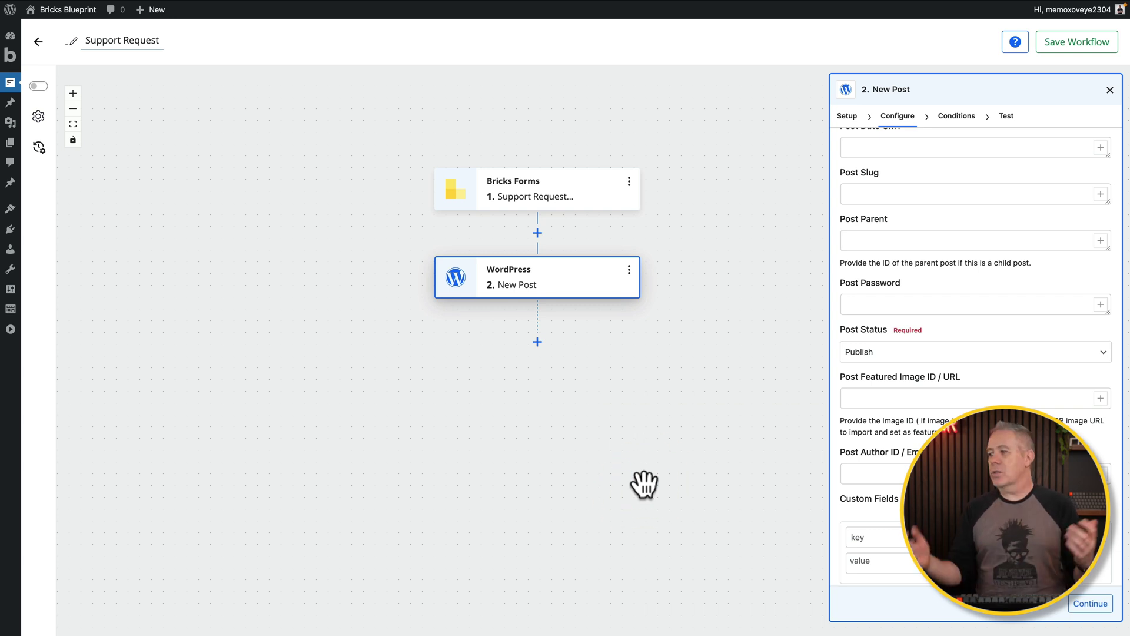
{"action": "scroll", "coordinate": [975, 353], "scroll_direction": "down", "scroll_amount": 2}
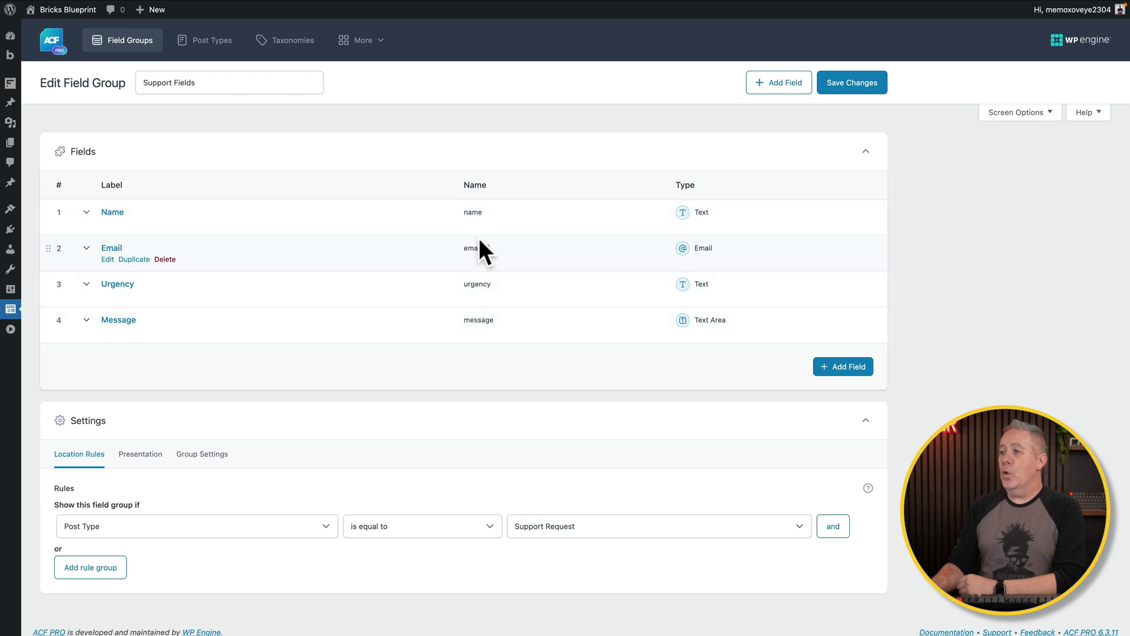
Add a custom field with the key name, copied from the ACF field group, and map it to the submission's form-field-55b430.
{"action": "left_click", "coordinate": [487, 212]}
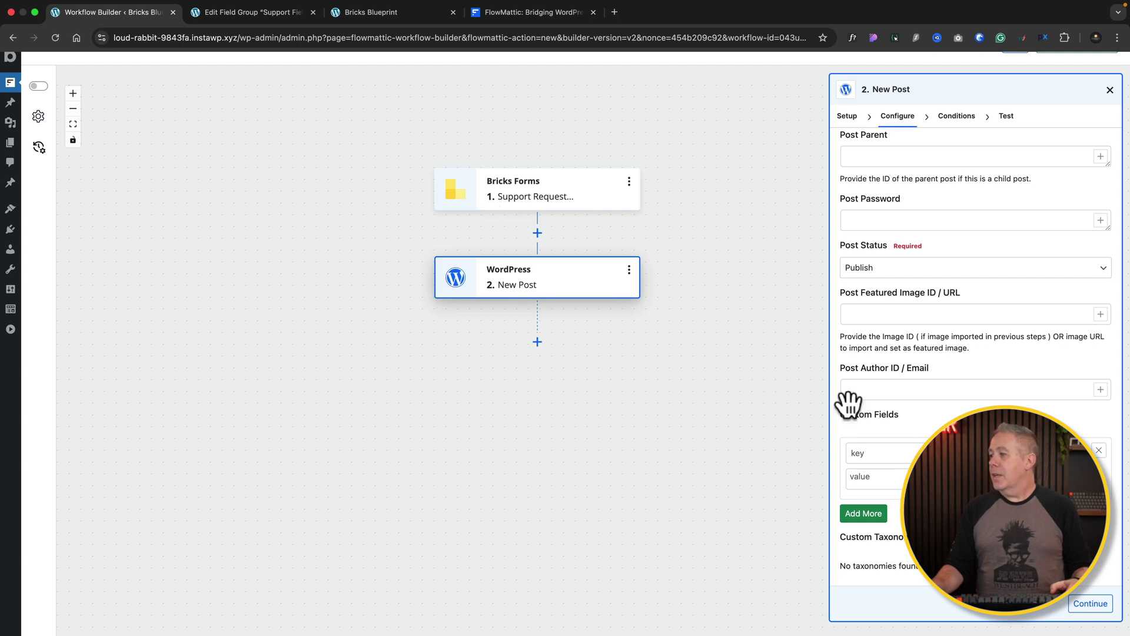
{"action": "key", "text": "super+shift+f"}
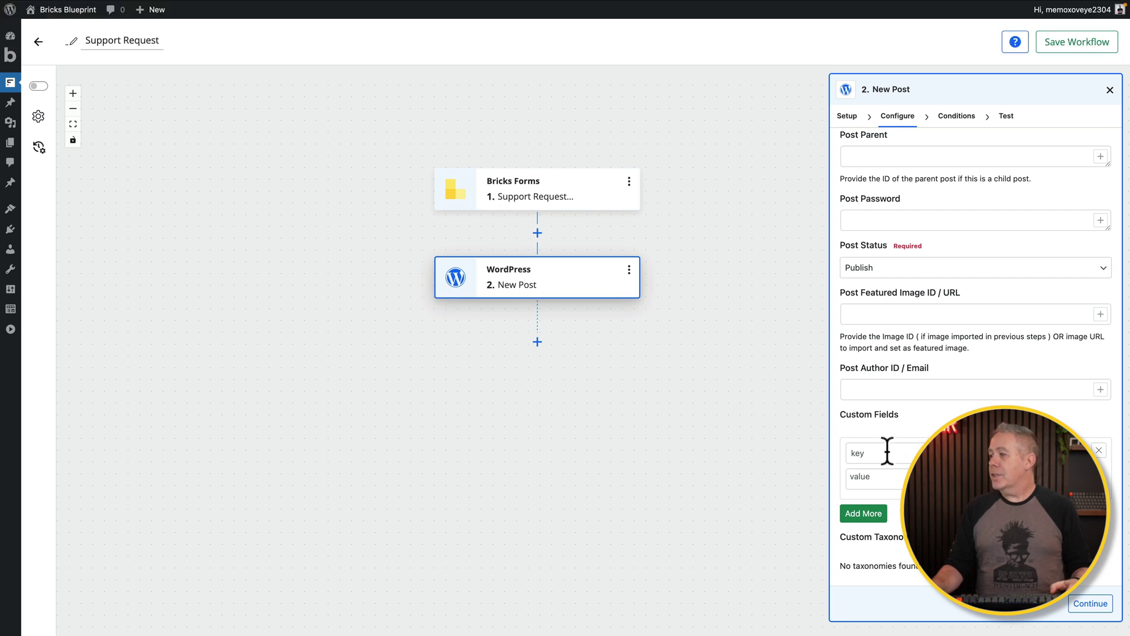
{"action": "type", "text": "name"}
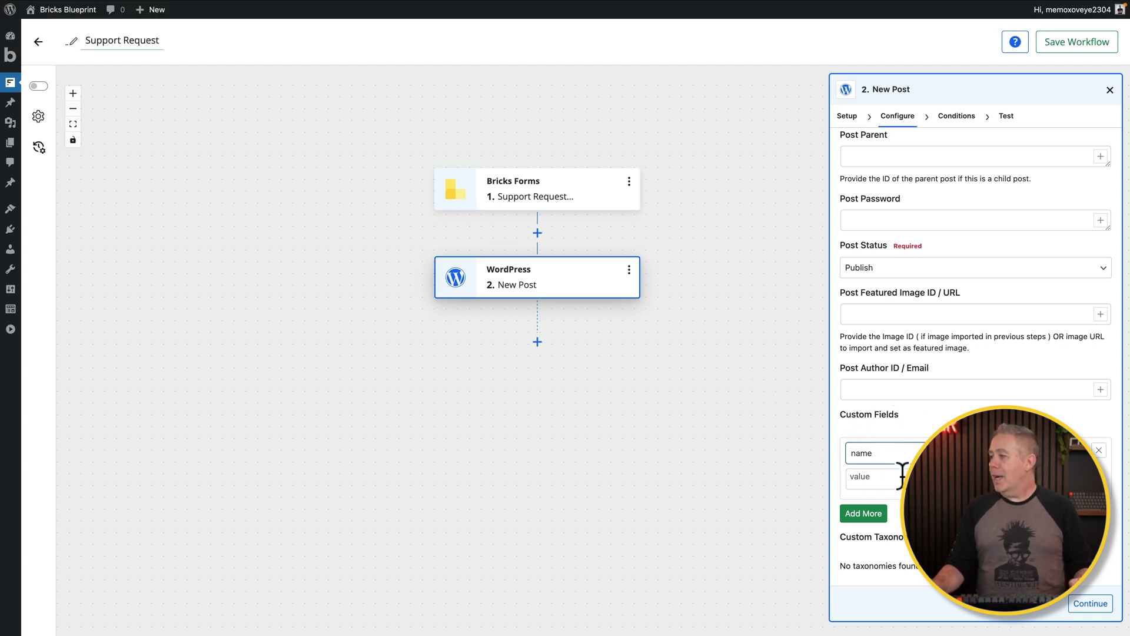
{"action": "left_click", "coordinate": [1100, 476]}
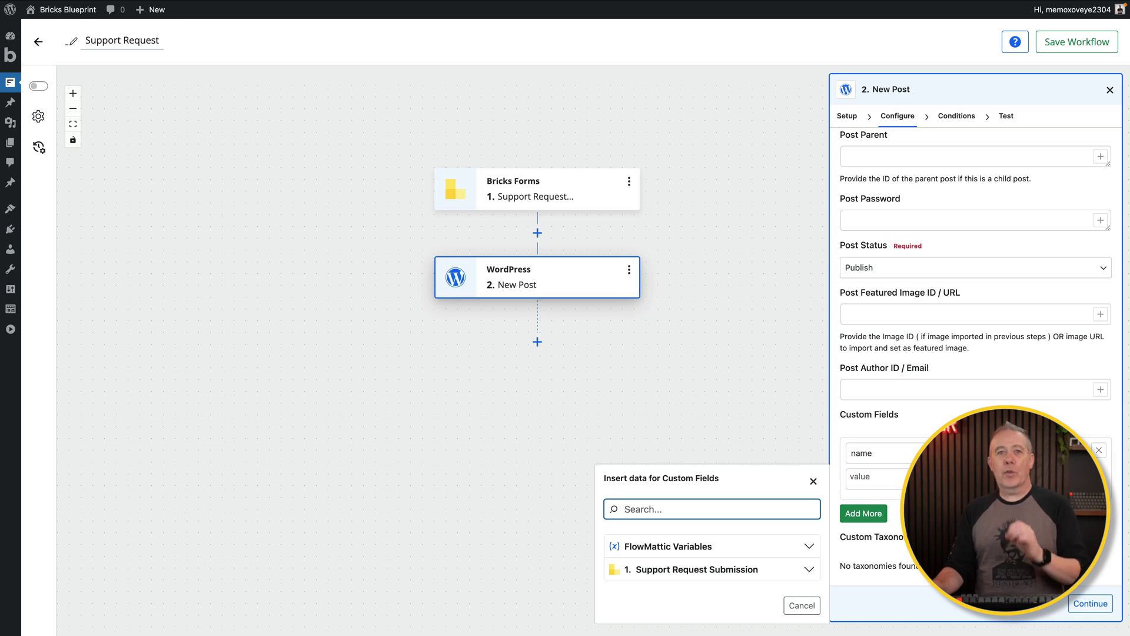
{"action": "left_click", "coordinate": [737, 574]}
{"action": "scroll", "coordinate": [738, 583], "scroll_direction": "down", "scroll_amount": 4}
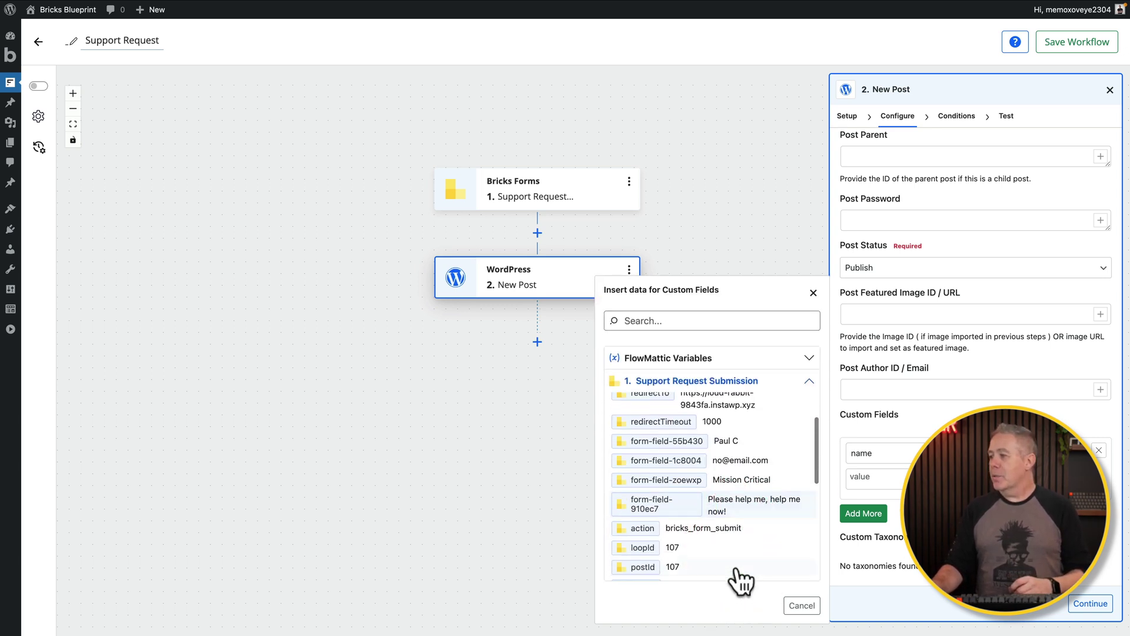
{"action": "left_click", "coordinate": [694, 441]}
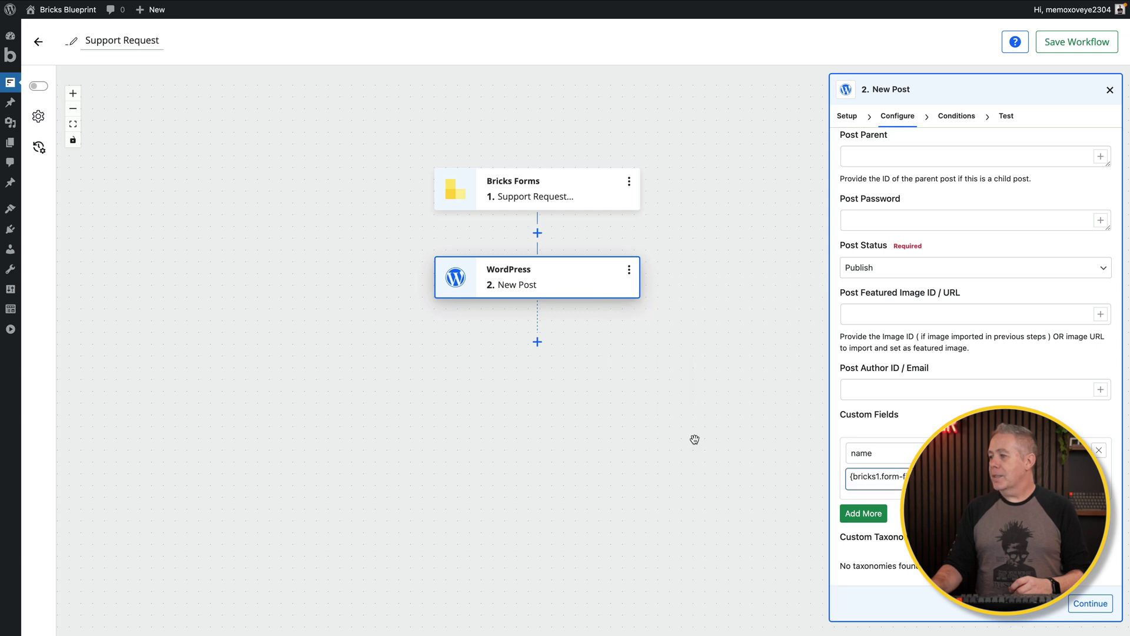
Add a second custom field with the key email and map it to the submission's form-field-1c8004.
{"action": "left_click", "coordinate": [866, 514]}
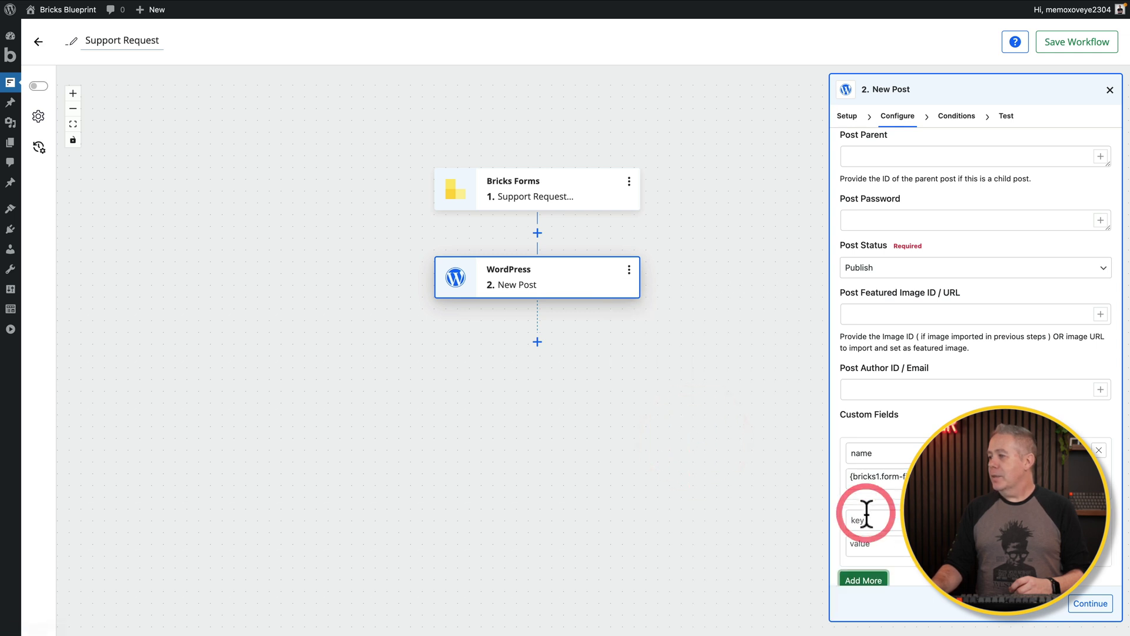
{"action": "left_click", "coordinate": [863, 520]}
{"action": "type", "text": "email"}
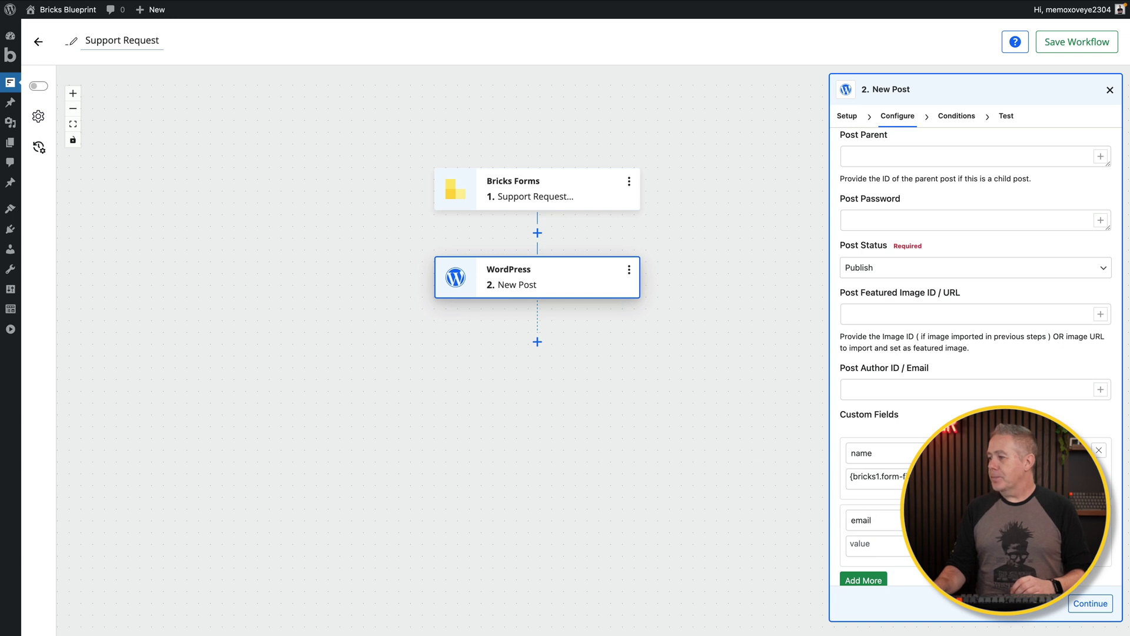
{"action": "left_click", "coordinate": [863, 543]}
{"action": "left_click", "coordinate": [730, 574]}
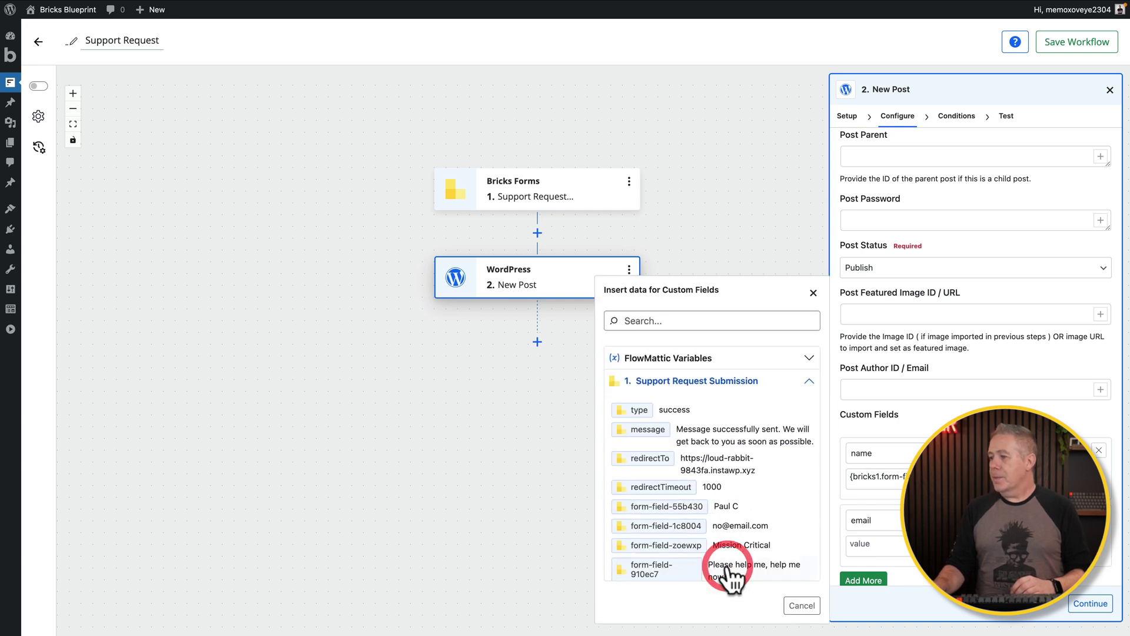
{"action": "left_click", "coordinate": [719, 525]}
Add a third custom field with the key urgency and map it to the submission's form-field-zoewxp.
{"action": "scroll", "coordinate": [877, 518], "scroll_direction": "down", "scroll_amount": 1}
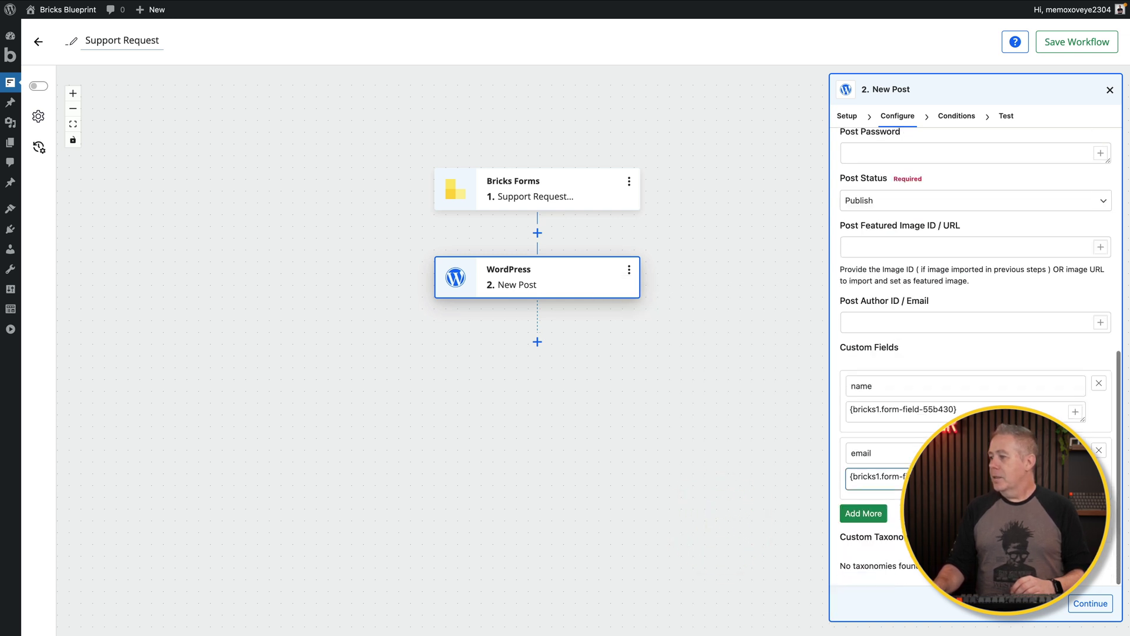
{"action": "left_click", "coordinate": [870, 514]}
{"action": "scroll", "coordinate": [871, 506], "scroll_direction": "down", "scroll_amount": 1}
{"action": "type", "text": "urgency"}
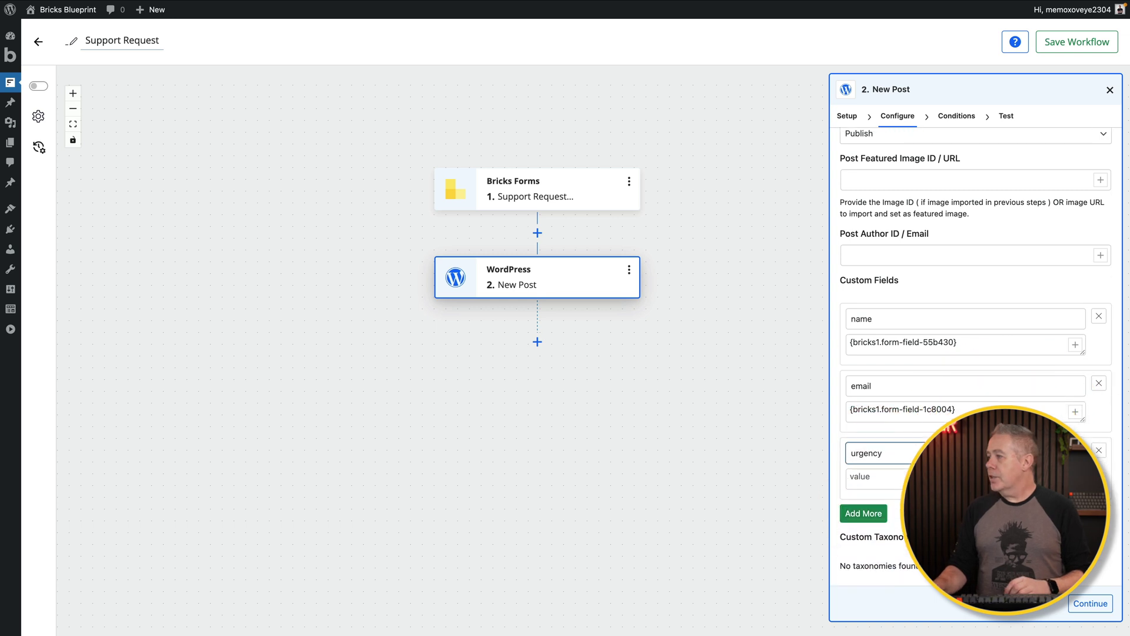
{"action": "left_click", "coordinate": [877, 478]}
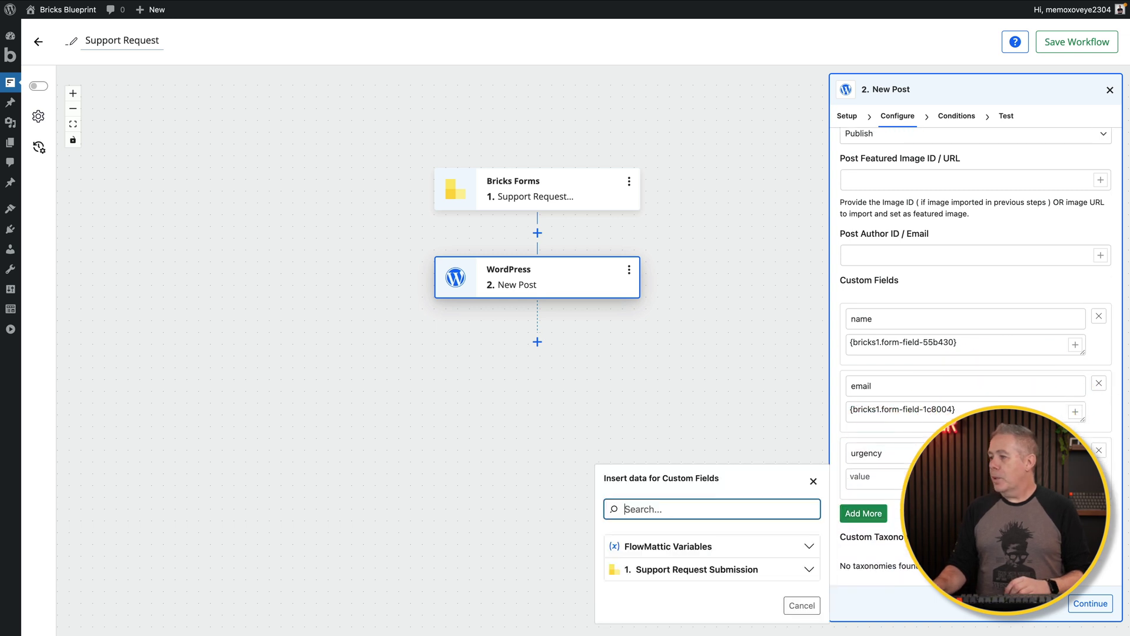
{"action": "left_click", "coordinate": [759, 570]}
{"action": "left_click", "coordinate": [743, 546]}
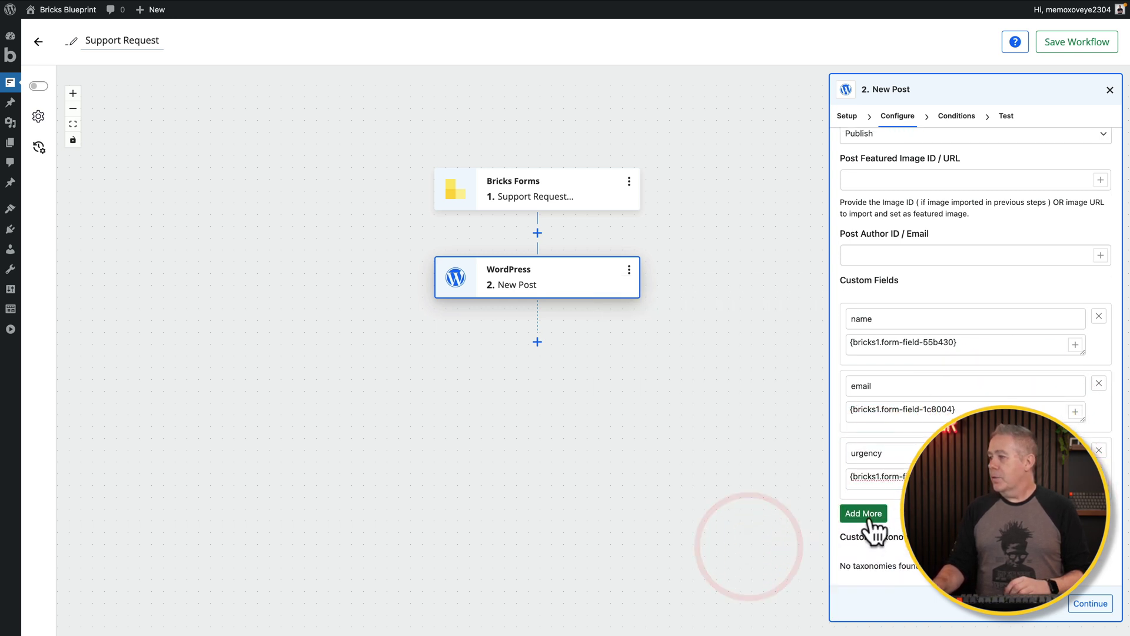
Add a fourth custom field with the key message and map it to the submission's form-field-910ec7.
{"action": "left_click", "coordinate": [870, 514]}
{"action": "type", "text": "message"}
{"action": "left_click", "coordinate": [870, 543]}
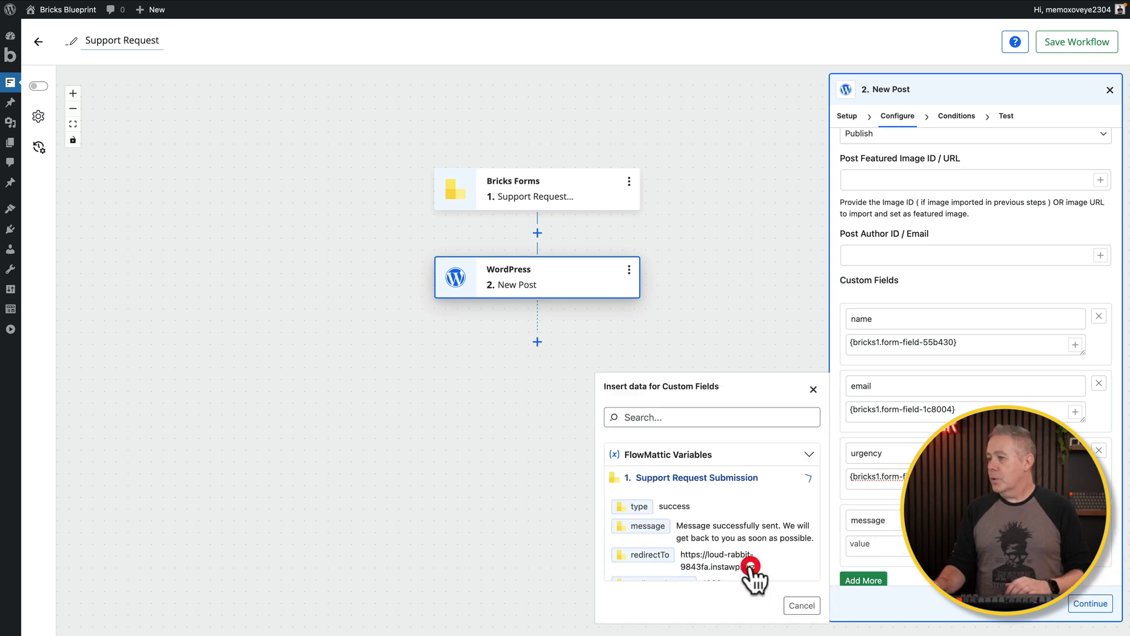
{"action": "scroll", "coordinate": [752, 575], "scroll_direction": "down", "scroll_amount": 2}
{"action": "left_click", "coordinate": [694, 518]}
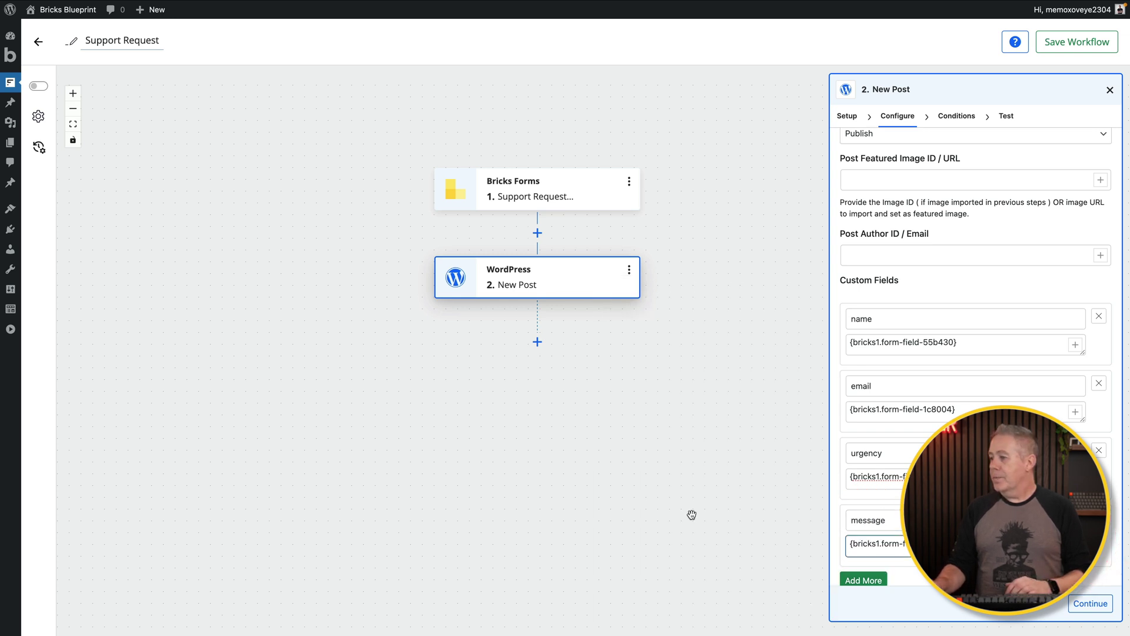
{"action": "scroll", "coordinate": [859, 595], "scroll_direction": "down", "scroll_amount": 2}
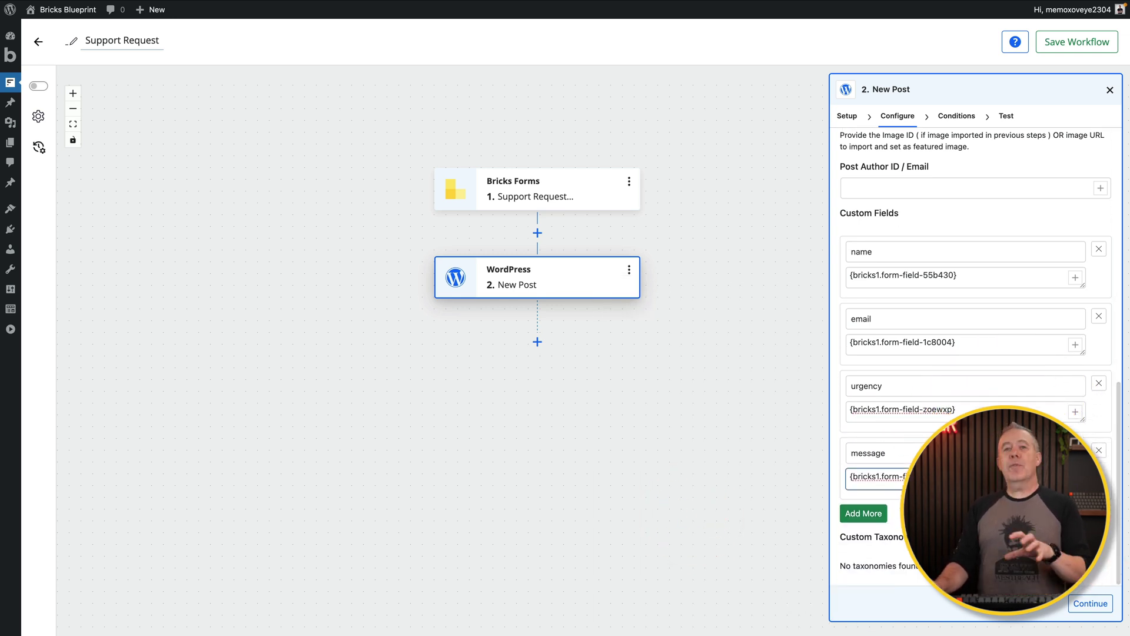
Test the New Post action without execution conditions, then save the action and the Support Request workflow.
{"action": "scroll", "coordinate": [976, 353], "scroll_direction": "up", "scroll_amount": 10}
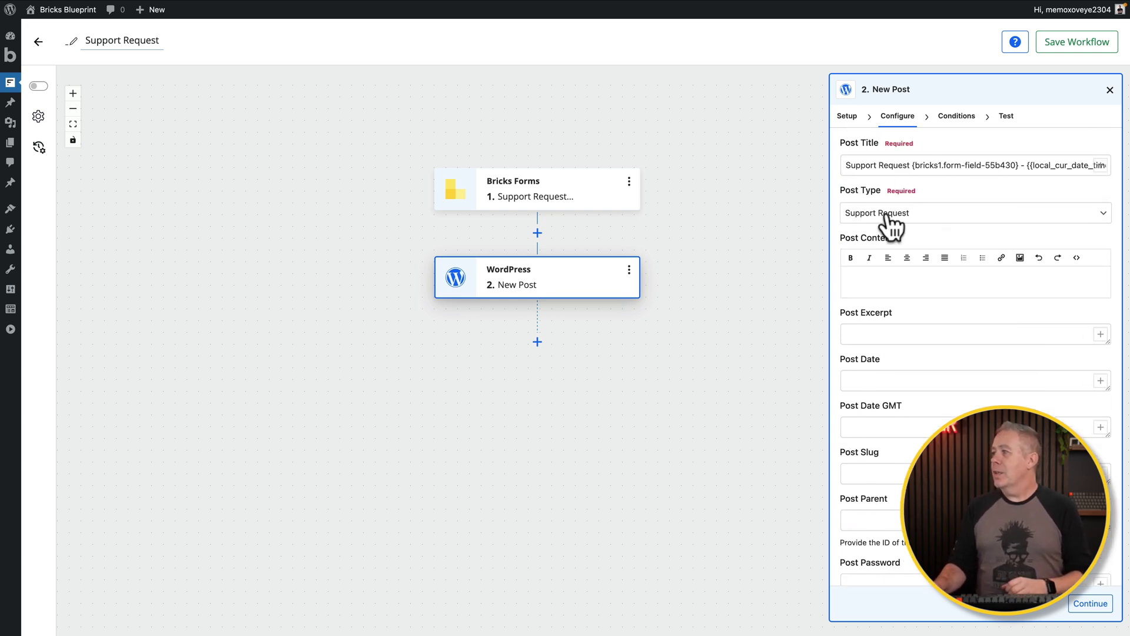
{"action": "scroll", "coordinate": [908, 293], "scroll_direction": "down", "scroll_amount": 10}
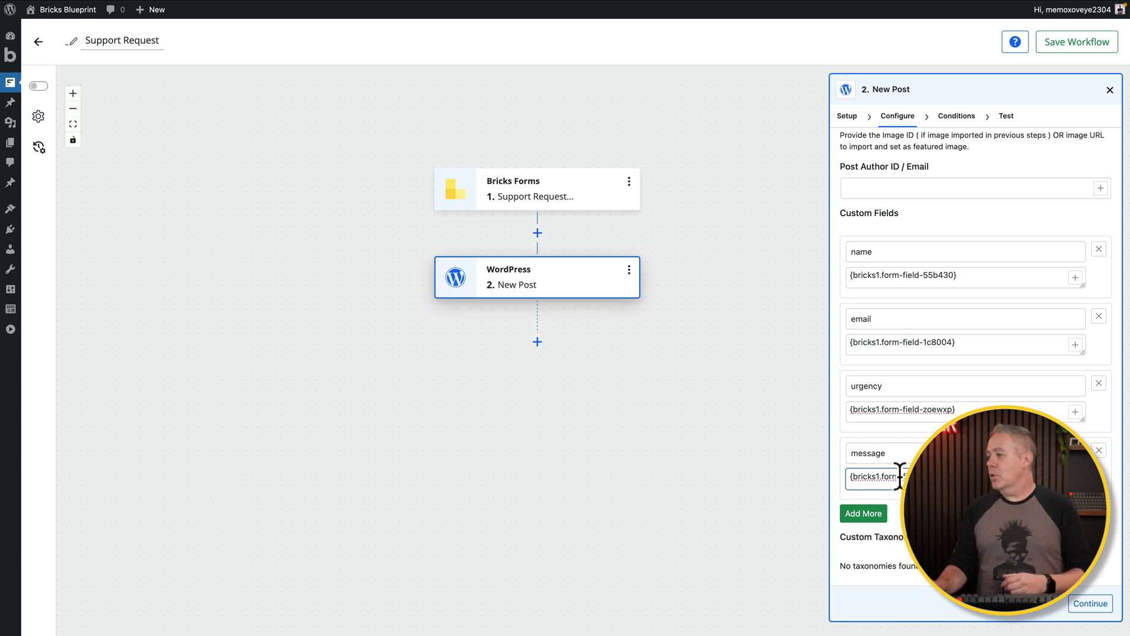
{"action": "left_click", "coordinate": [1085, 605]}
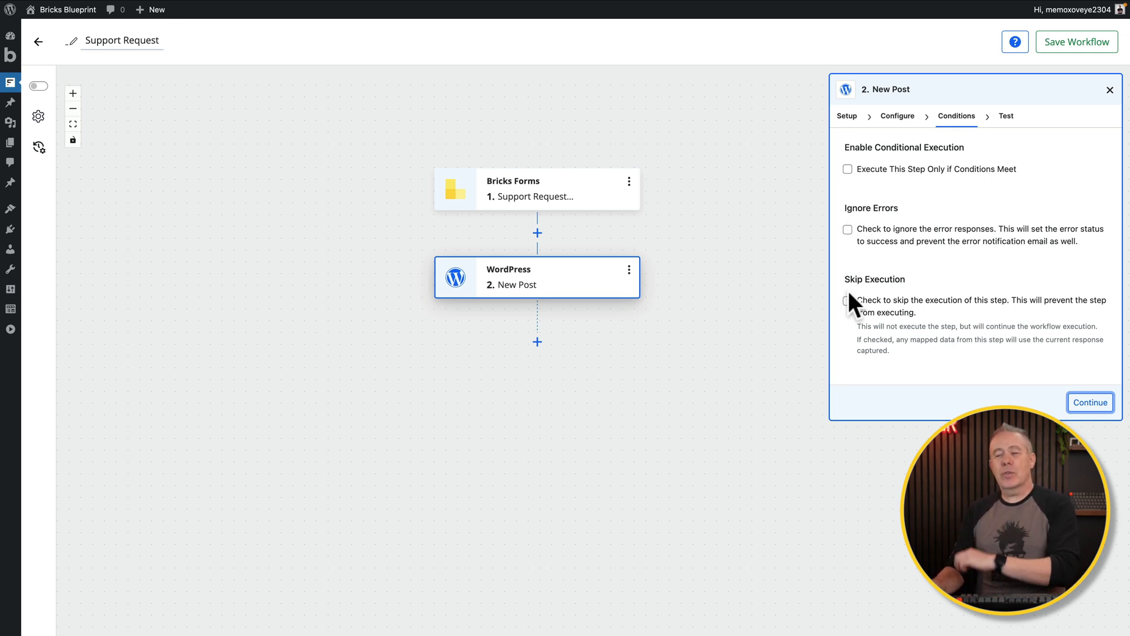
{"action": "left_click", "coordinate": [1091, 403]}
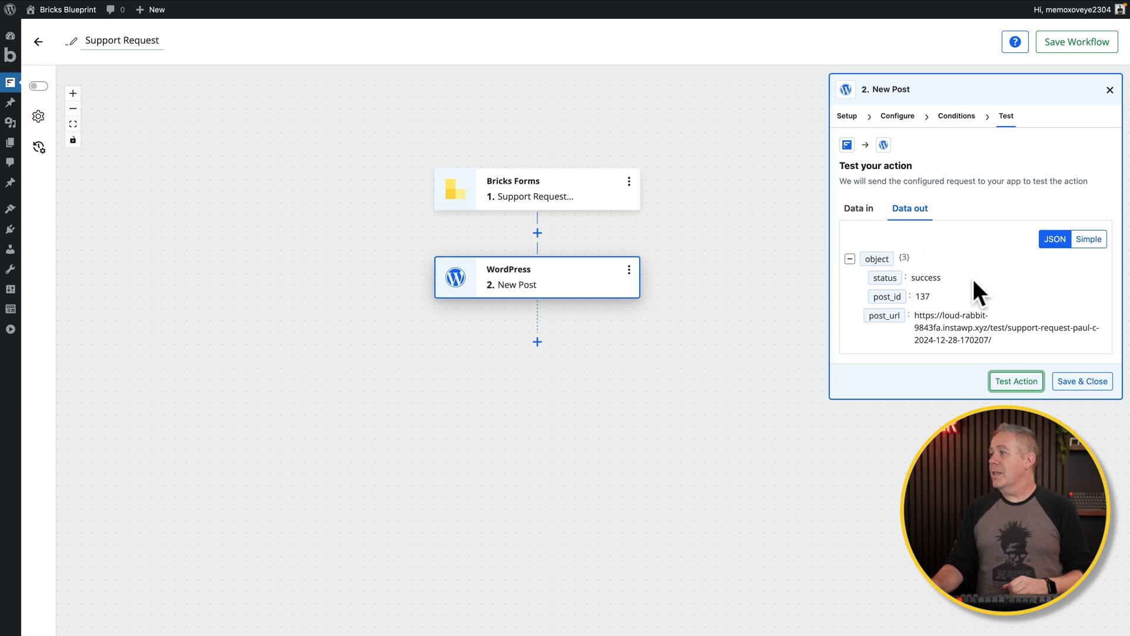
{"action": "left_click", "coordinate": [1084, 239]}
{"action": "left_click", "coordinate": [1057, 240]}
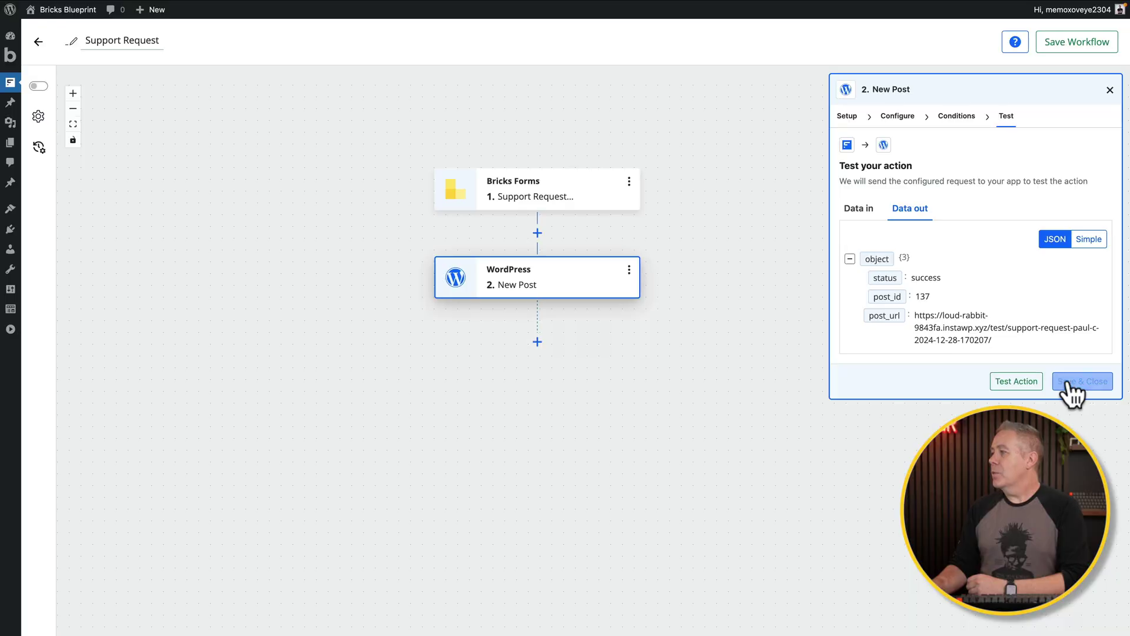
{"action": "left_click", "coordinate": [1077, 386]}
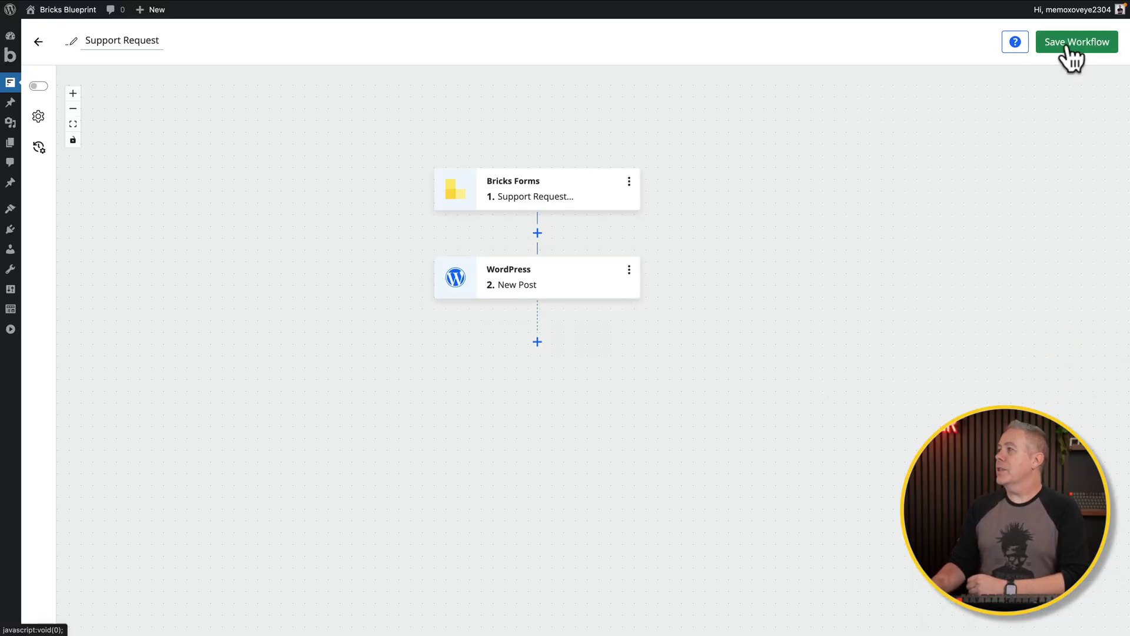
{"action": "left_click", "coordinate": [1071, 42]}
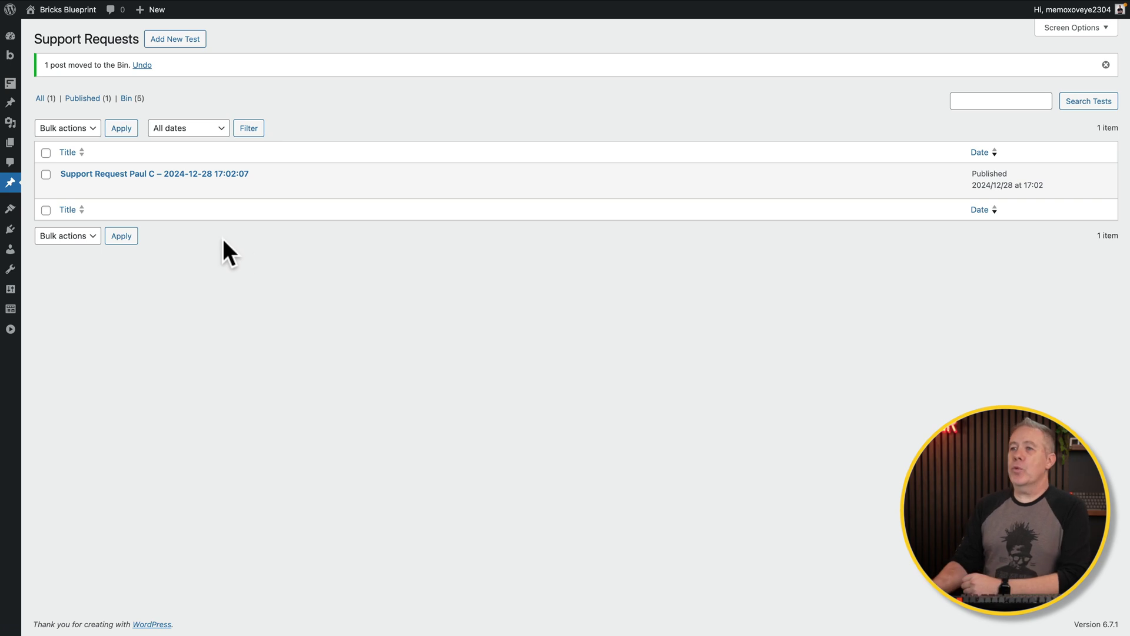
Open the test-created post in the Support Requests list to check its Name, Email, Urgency and Message fields.
{"action": "mouse_move", "coordinate": [79, 181]}
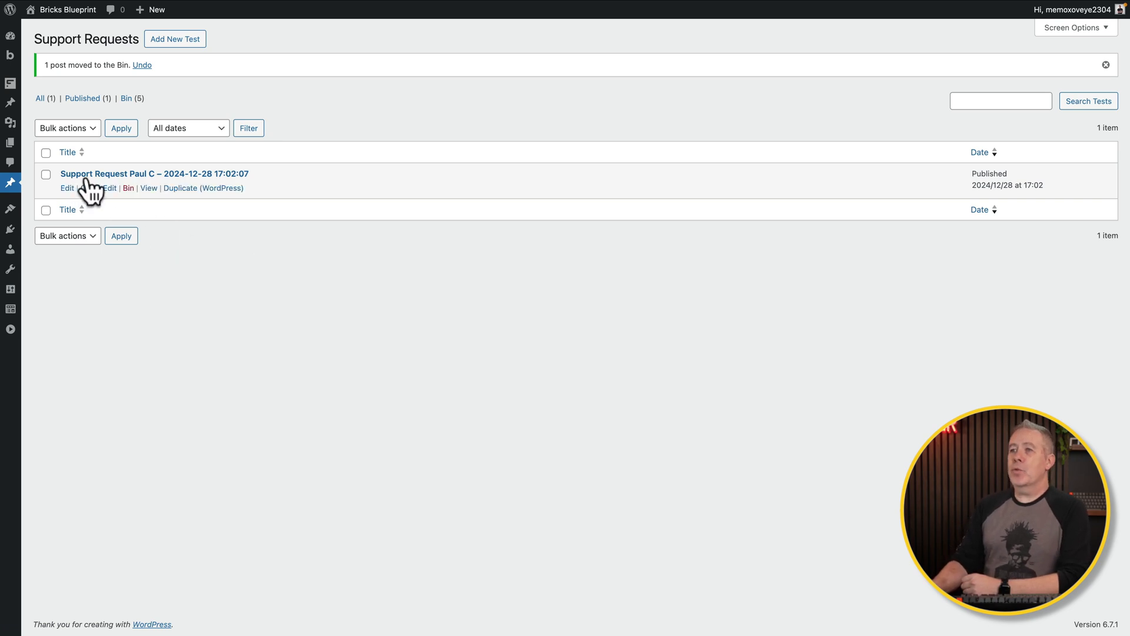
{"action": "left_click", "coordinate": [198, 173]}
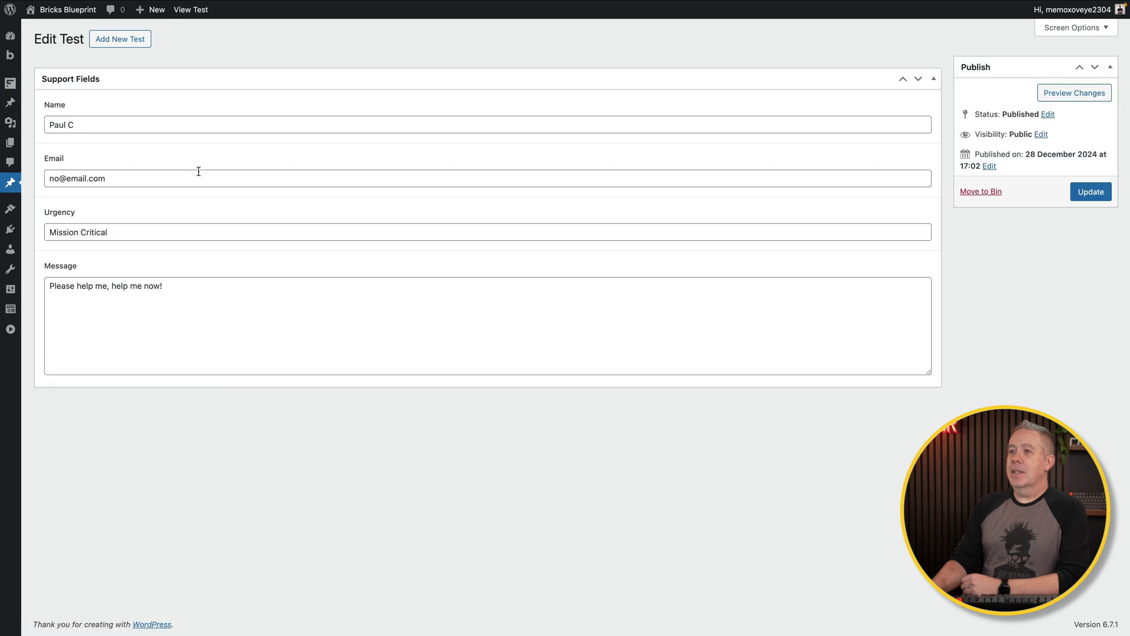
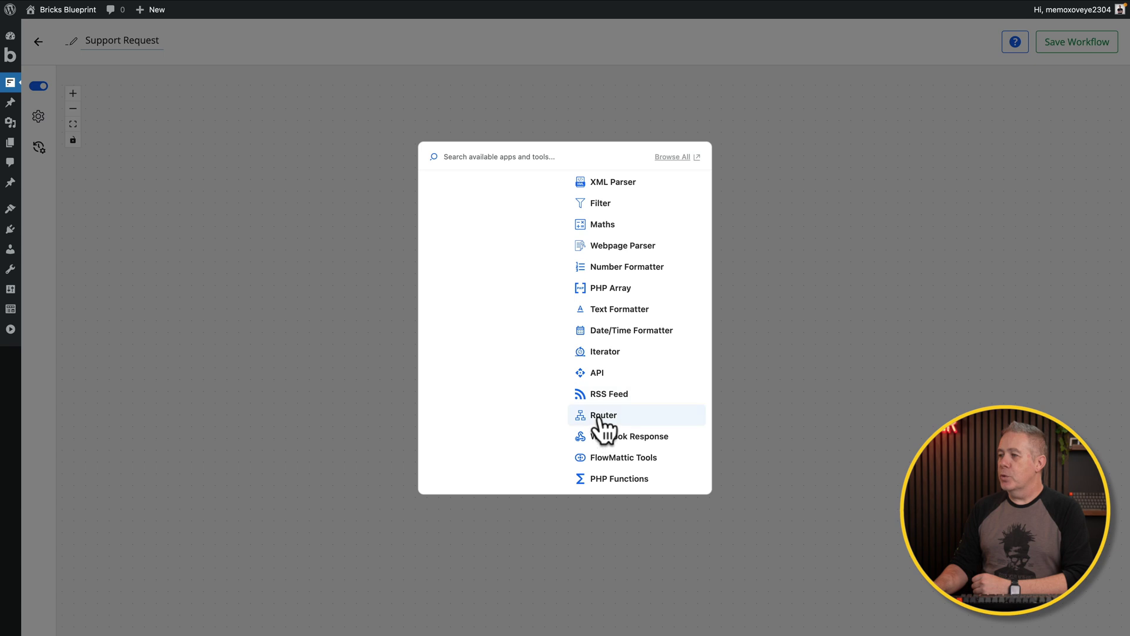
Add a Router after the New Submission step and choose form-field-zoewxp as the field for Route A's filter condition.
{"action": "left_click", "coordinate": [601, 415]}
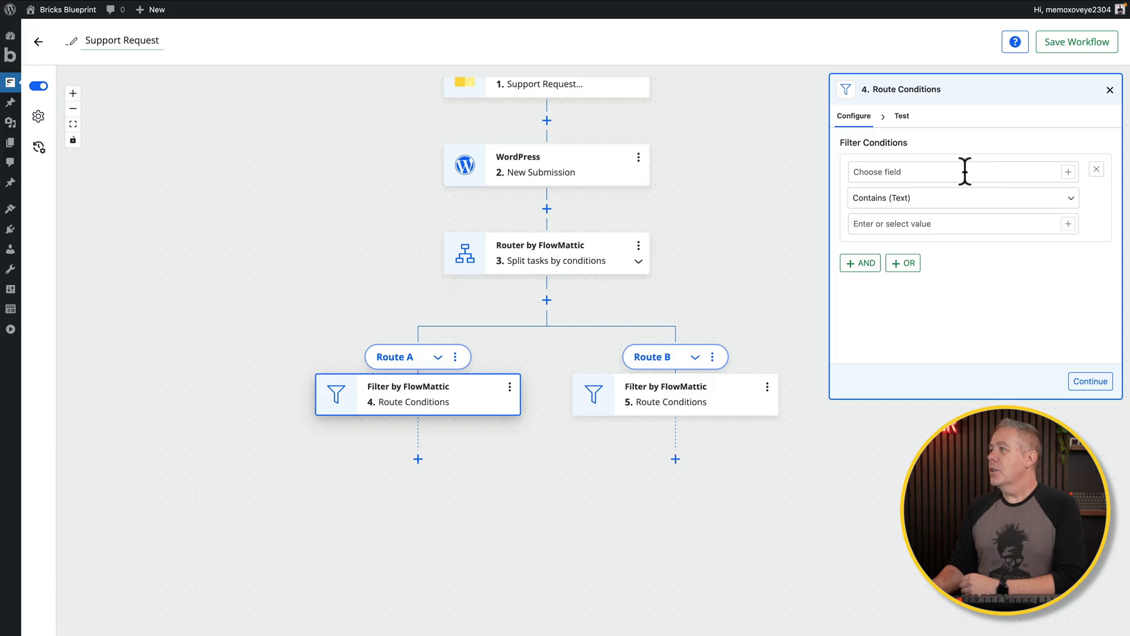
{"action": "left_click", "coordinate": [1068, 172]}
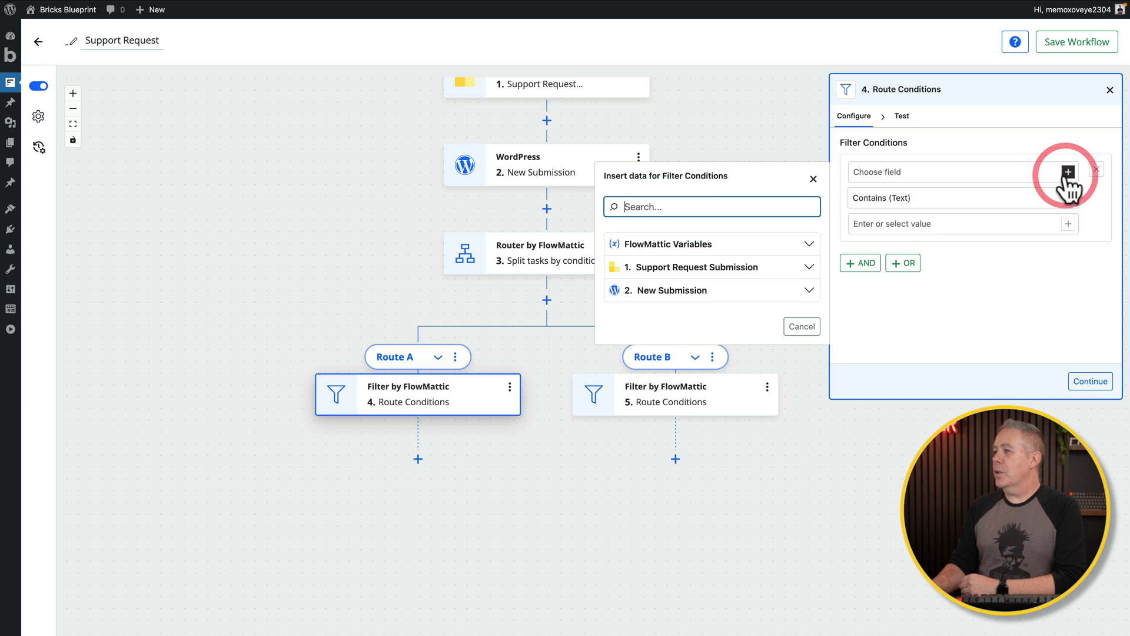
{"action": "left_click", "coordinate": [806, 269]}
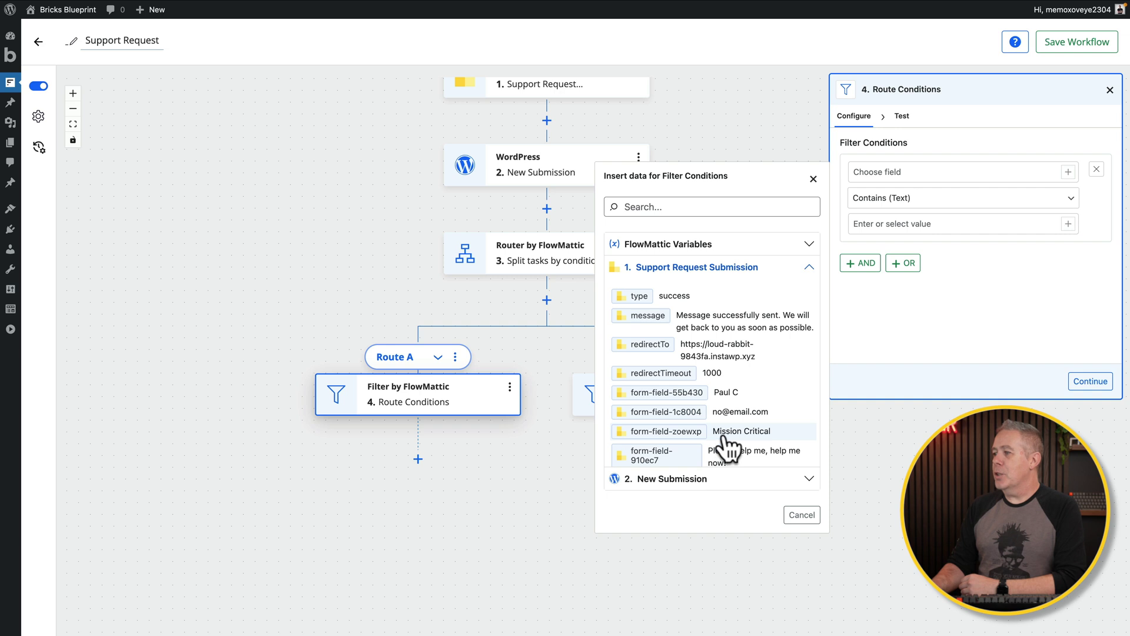
{"action": "left_click", "coordinate": [676, 434]}
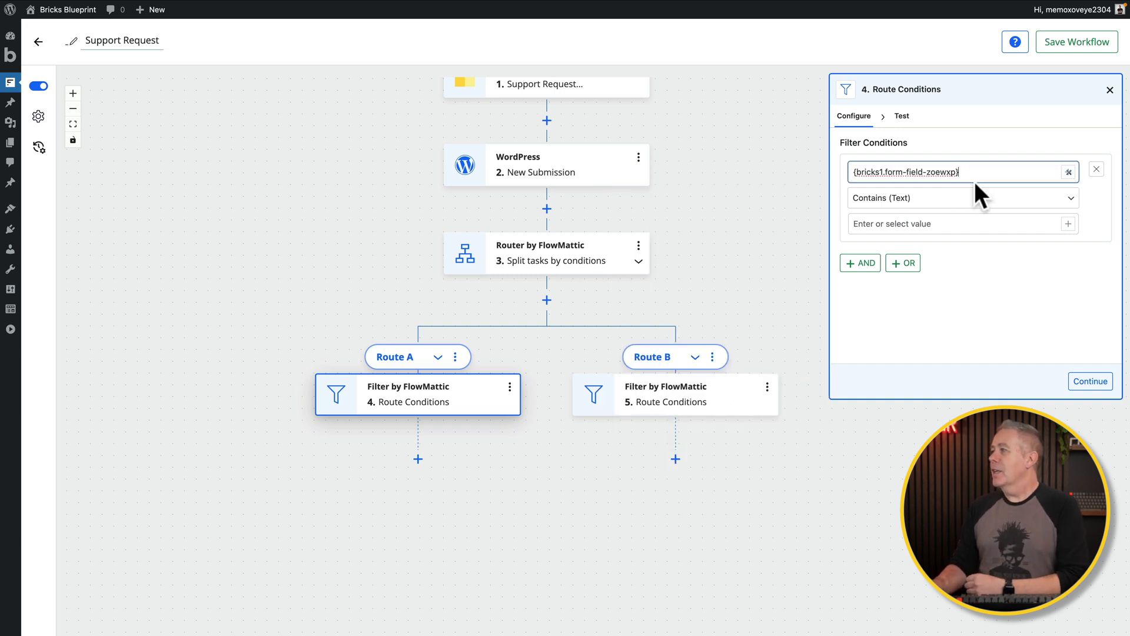
Set Route A's filter condition to Exactly matches (Text) with the value "Mission Critical" and save the filter.
{"action": "left_click", "coordinate": [1059, 201]}
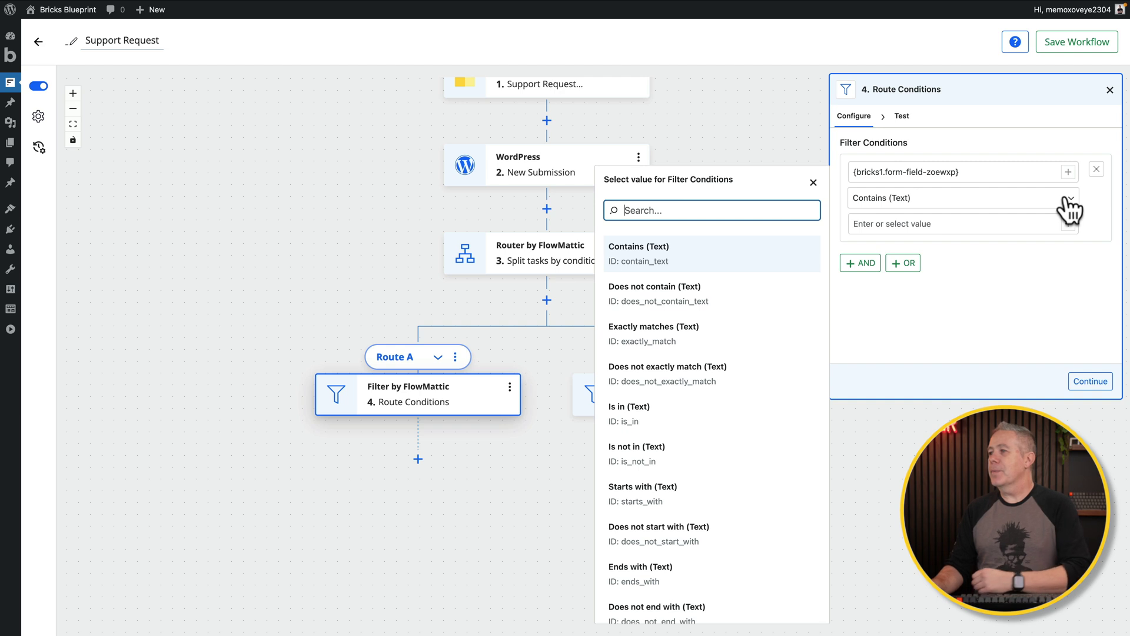
{"action": "left_click", "coordinate": [668, 331]}
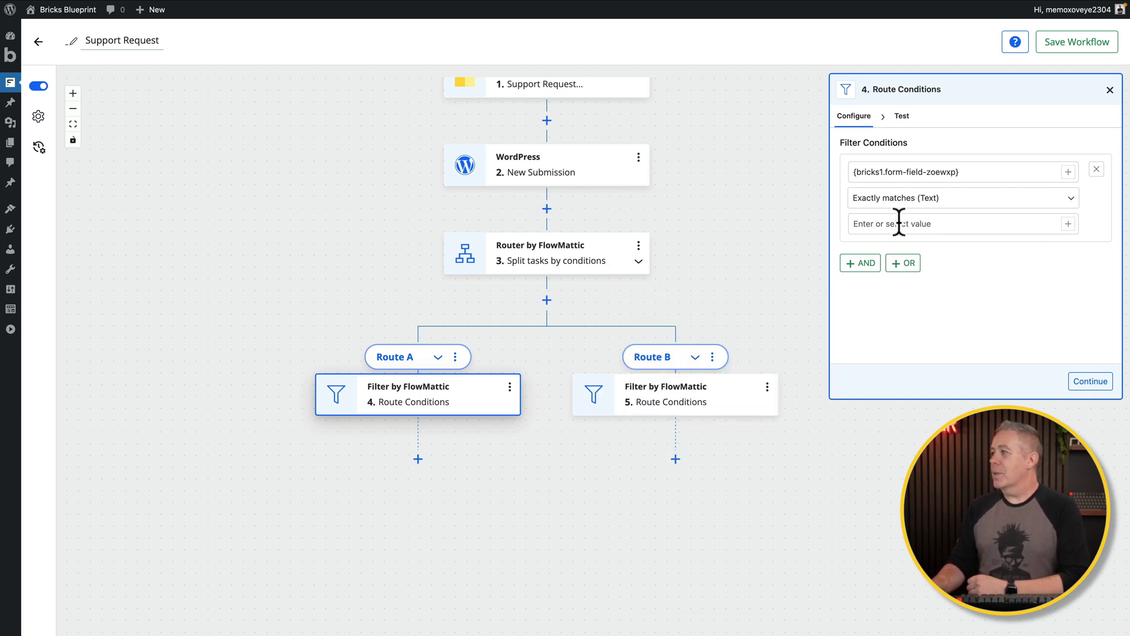
{"action": "type", "text": "Mission Critical"}
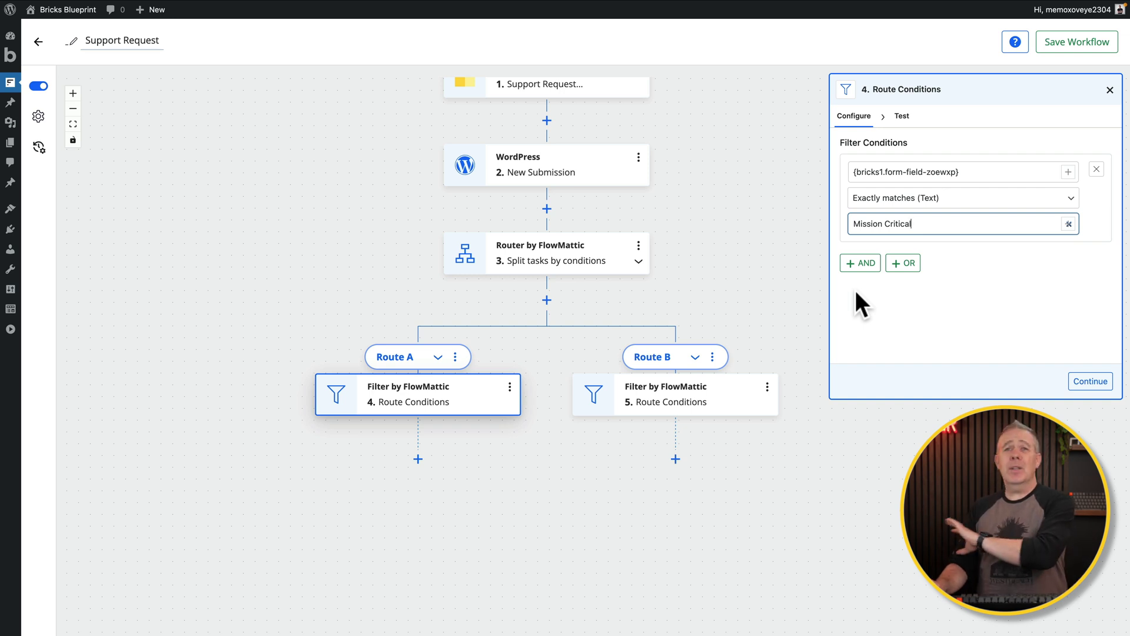
{"action": "left_click", "coordinate": [1085, 383]}
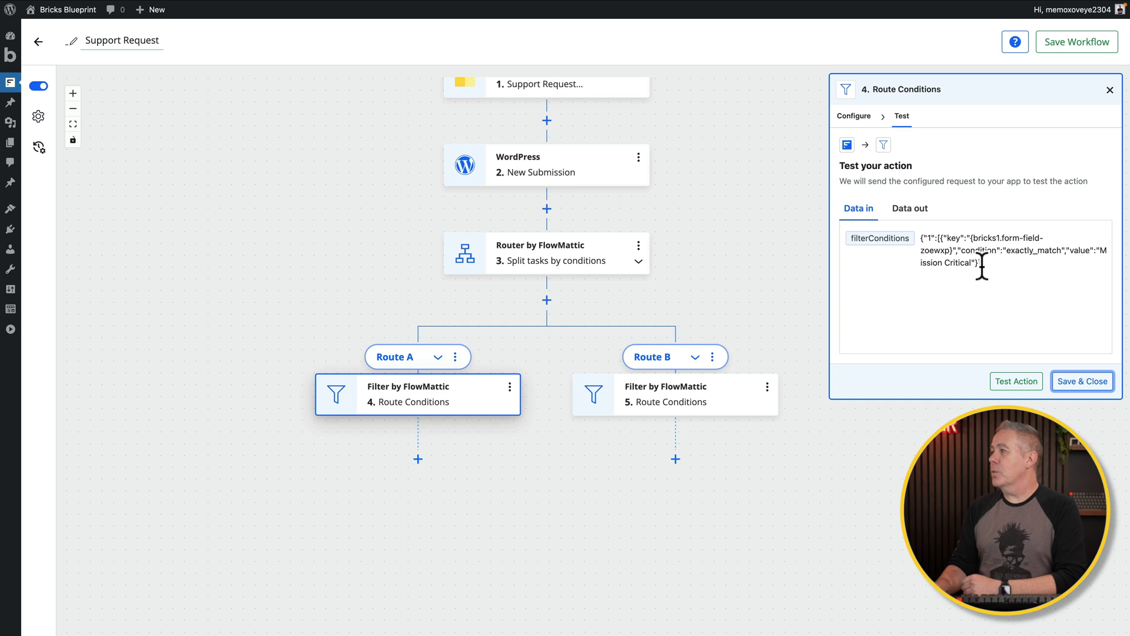
{"action": "left_click", "coordinate": [1085, 383]}
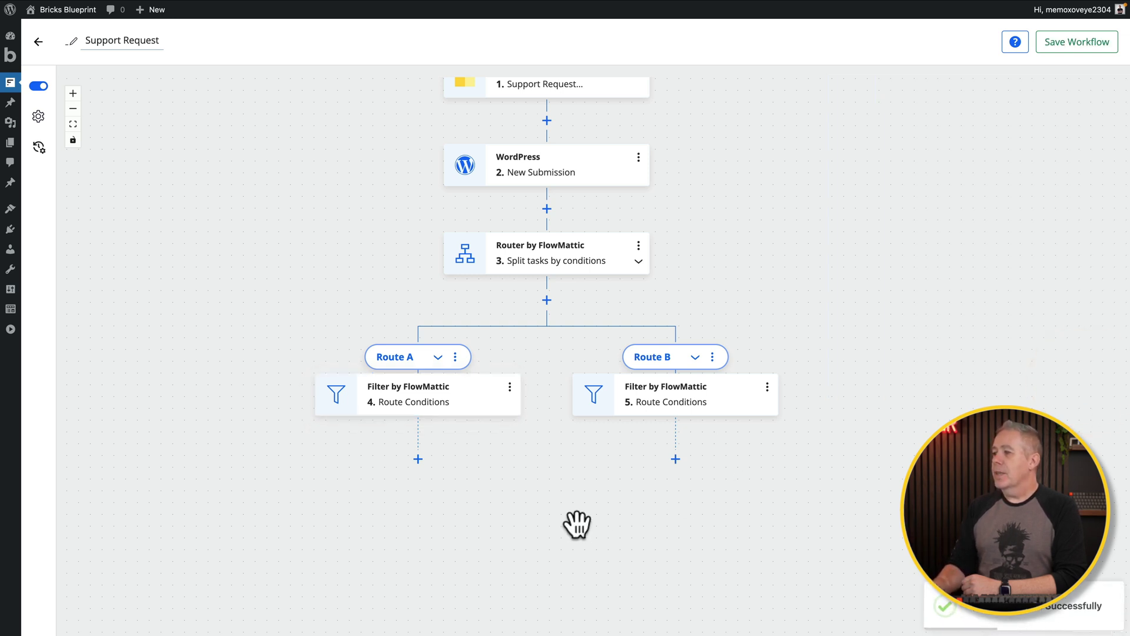
Choose form-field-zoewxp from the Support Request Submission data as the field for Route B's filter condition.
{"action": "left_click", "coordinate": [689, 405]}
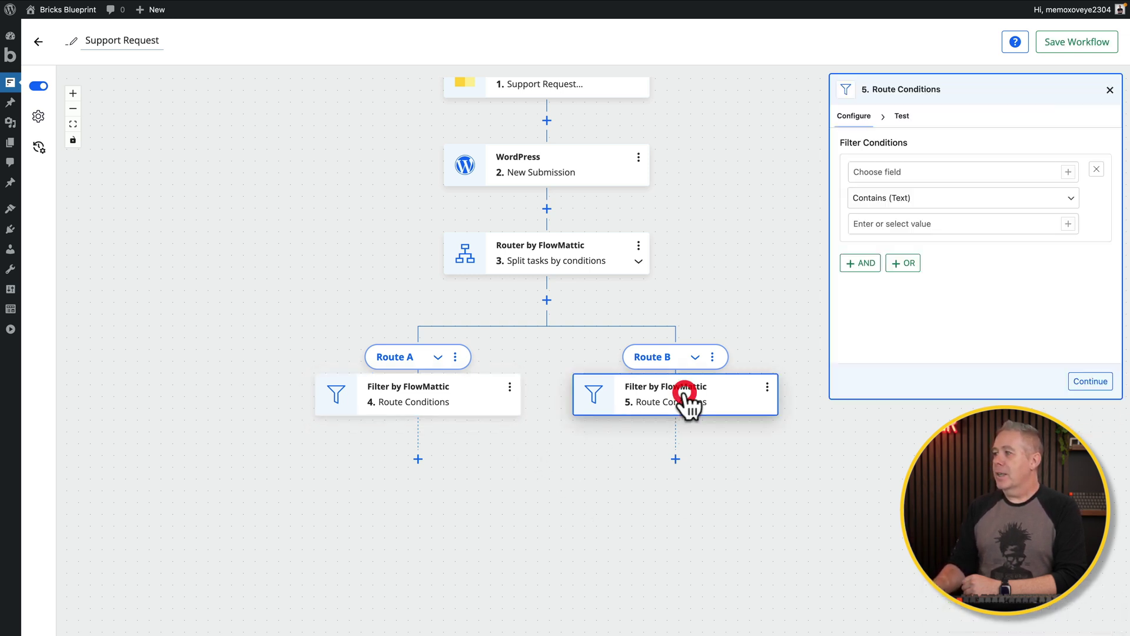
{"action": "left_click", "coordinate": [961, 169]}
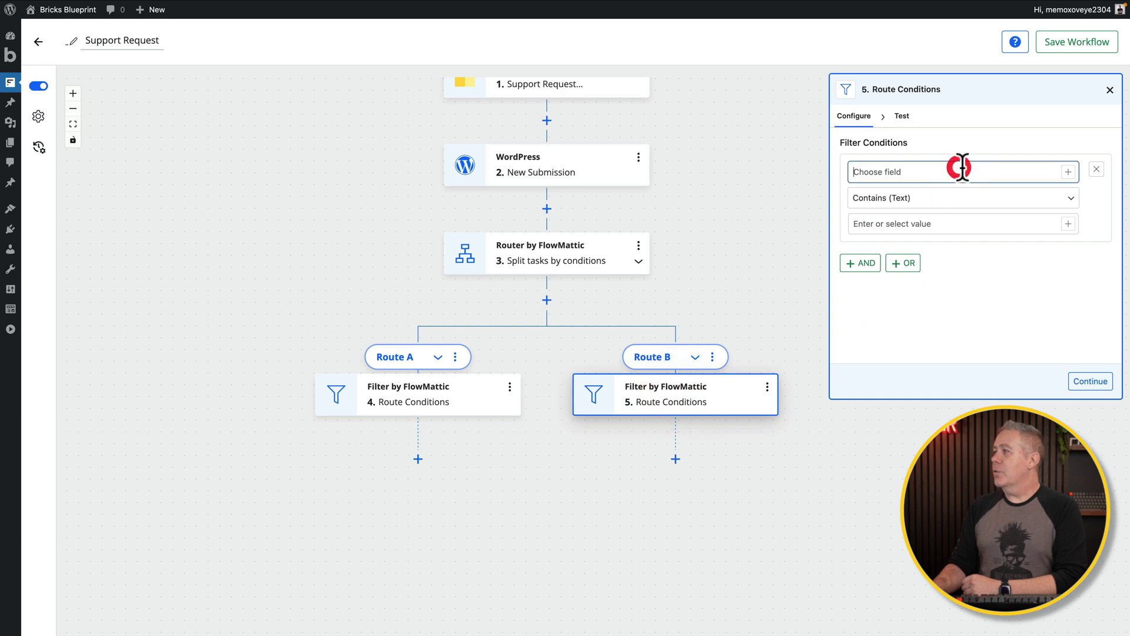
{"action": "left_click", "coordinate": [1069, 172]}
{"action": "left_click", "coordinate": [768, 269]}
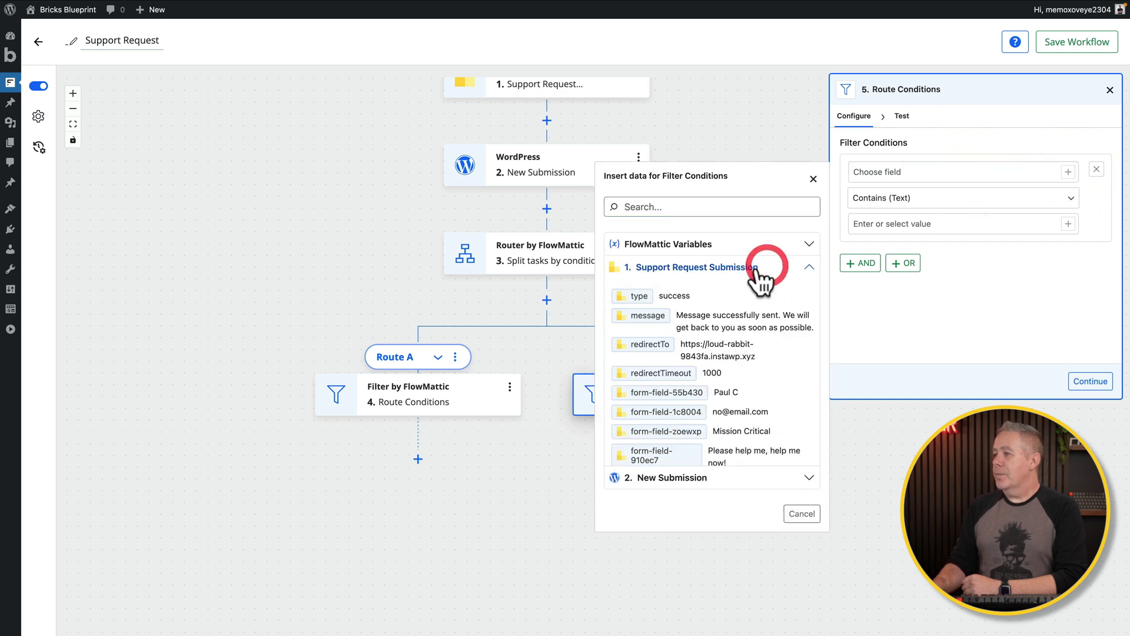
{"action": "left_click", "coordinate": [671, 431]}
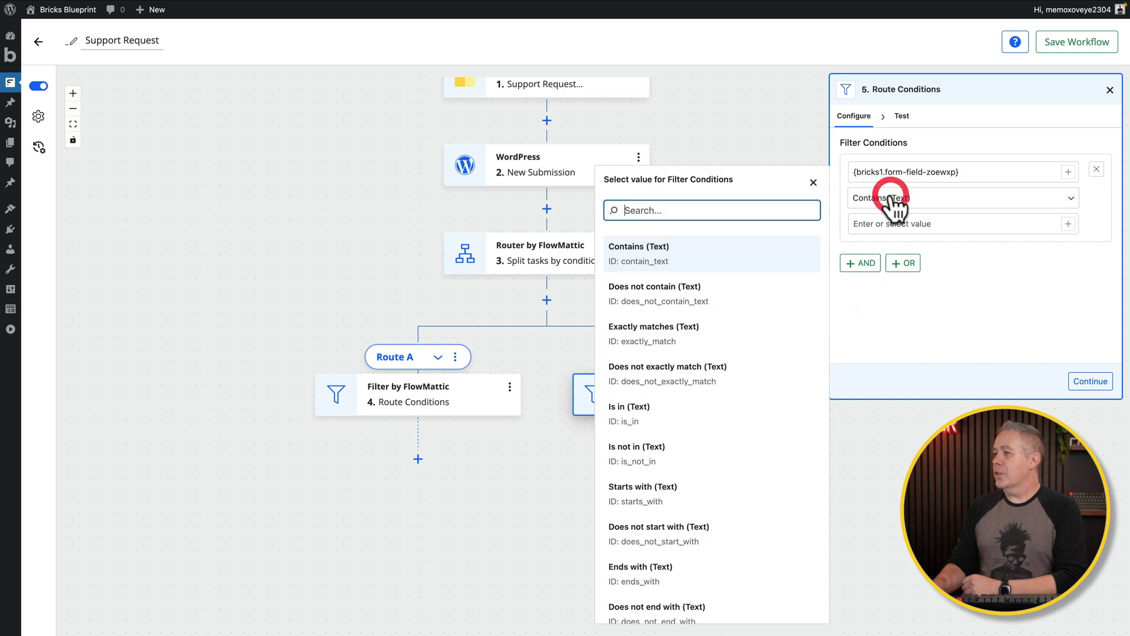
Set Route B's filter condition to Exactly matches (Text) with the value "Not Urgent Dude" and save the filter.
{"action": "left_click", "coordinate": [893, 201]}
{"action": "left_click", "coordinate": [685, 334]}
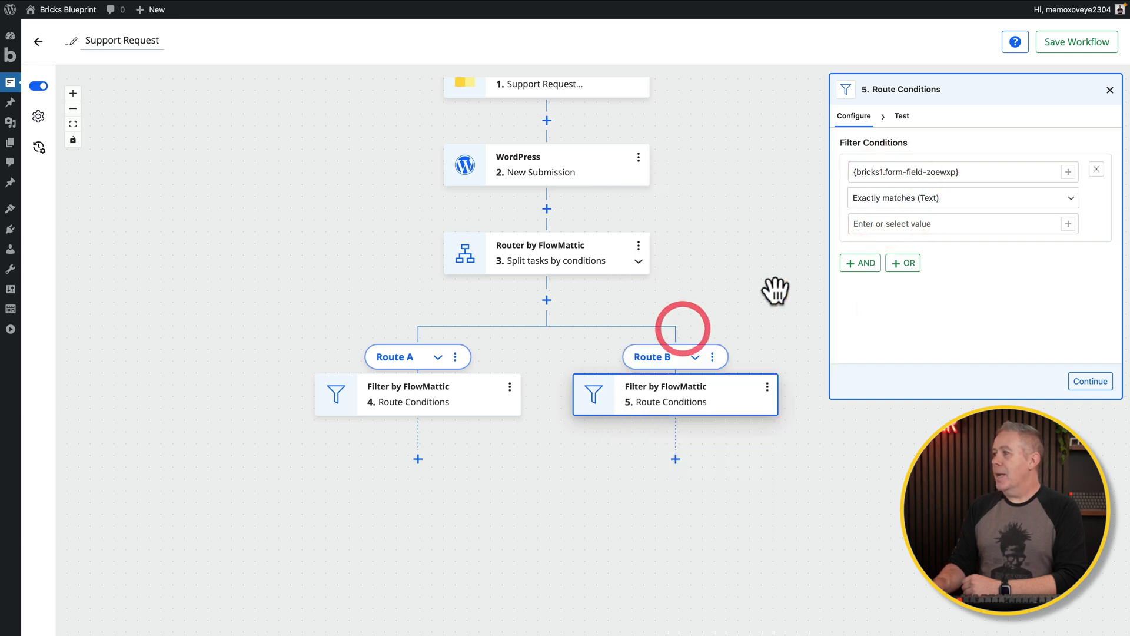
{"action": "left_click", "coordinate": [867, 225]}
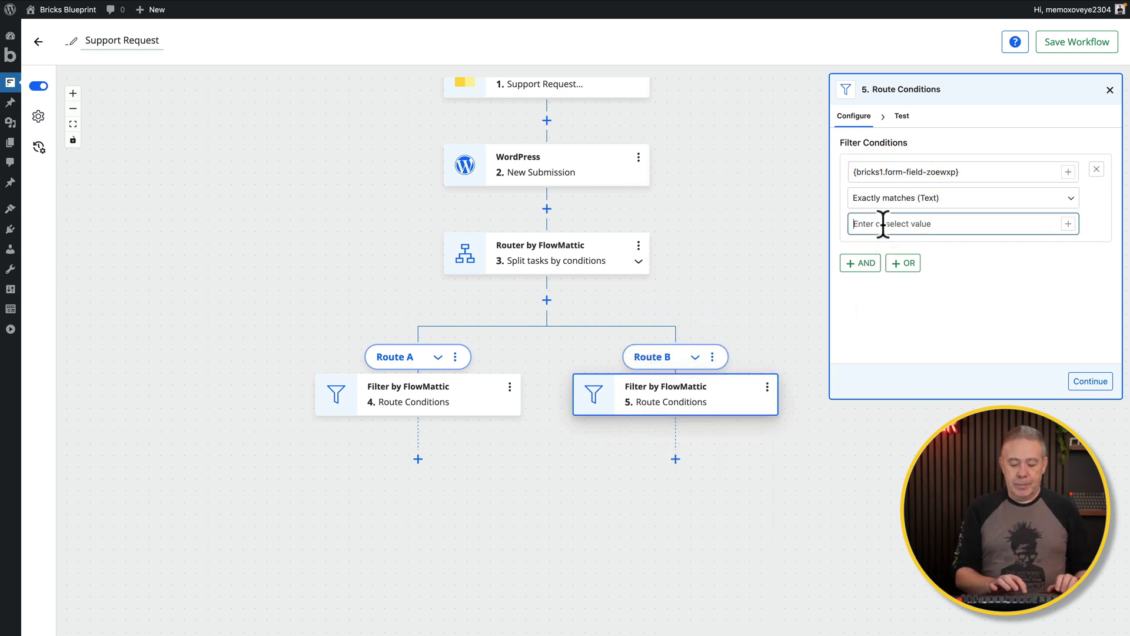
{"action": "type", "text": "Not Urgent Dude"}
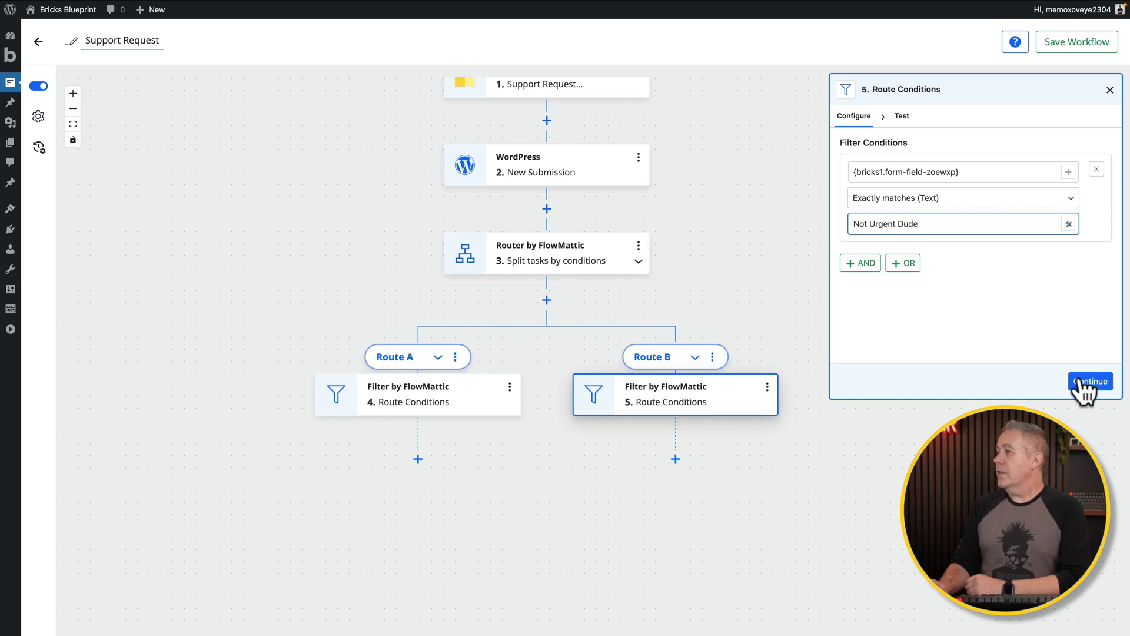
{"action": "left_click", "coordinate": [1078, 381]}
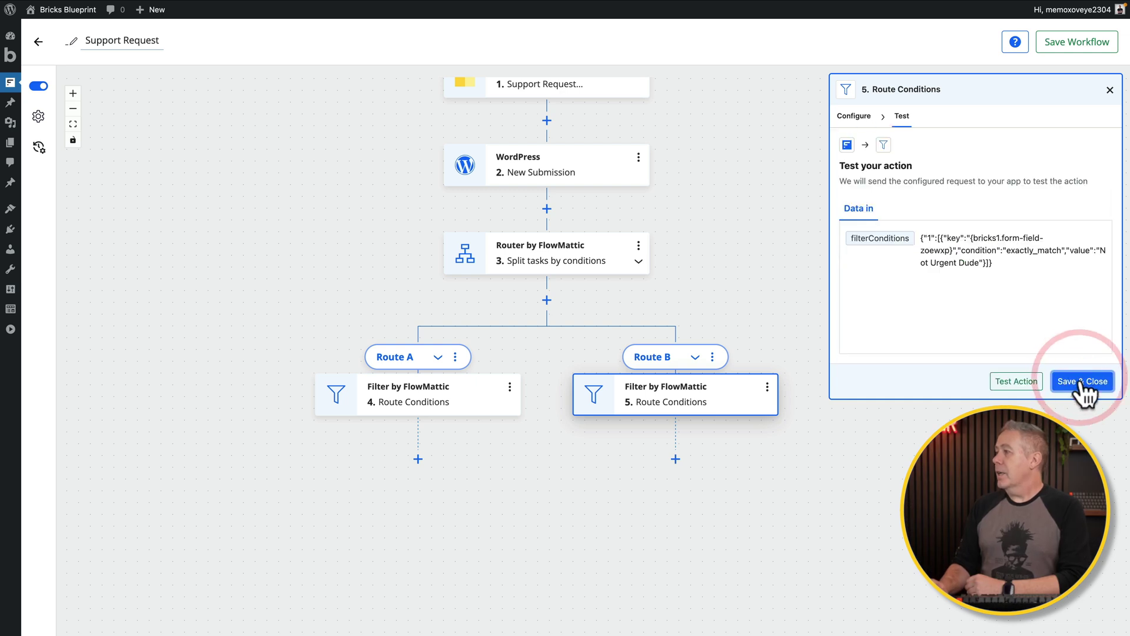
{"action": "left_click", "coordinate": [1086, 383]}
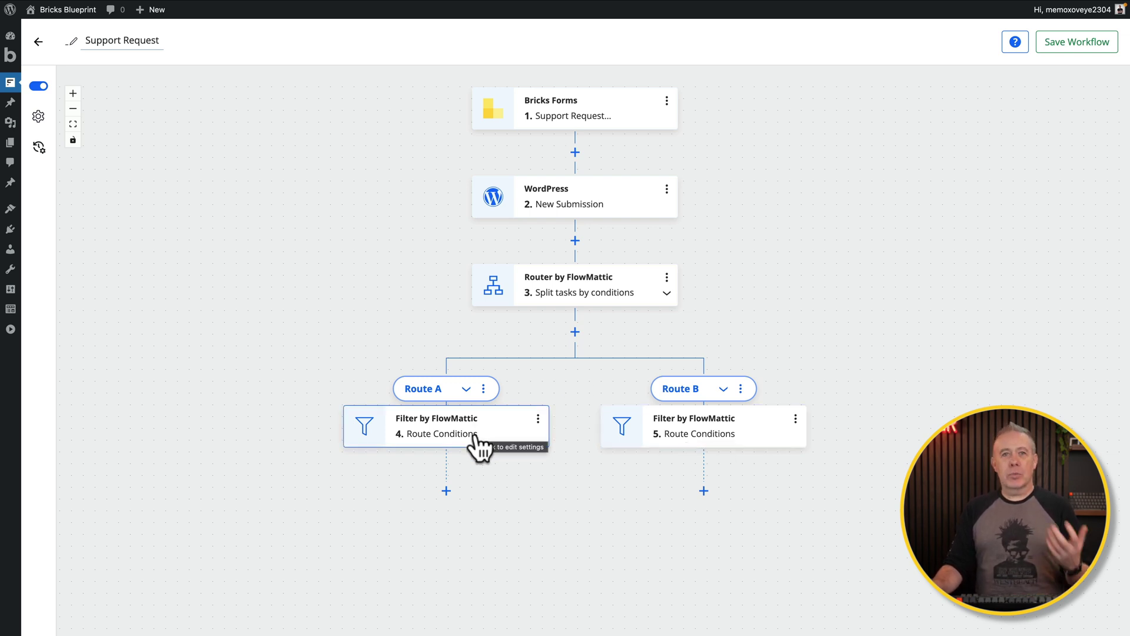
Add an Email by FlowMattic action after Route A's filter and set its action event to Send Email.
{"action": "scroll", "coordinate": [478, 447], "scroll_direction": "down", "scroll_amount": 2}
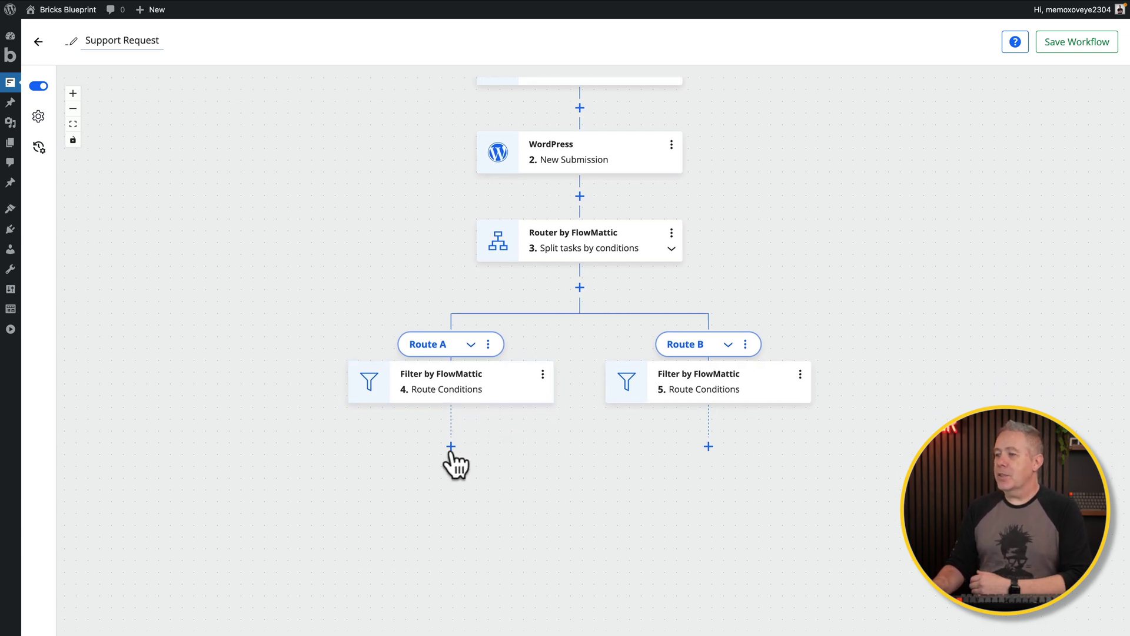
{"action": "left_click", "coordinate": [451, 446]}
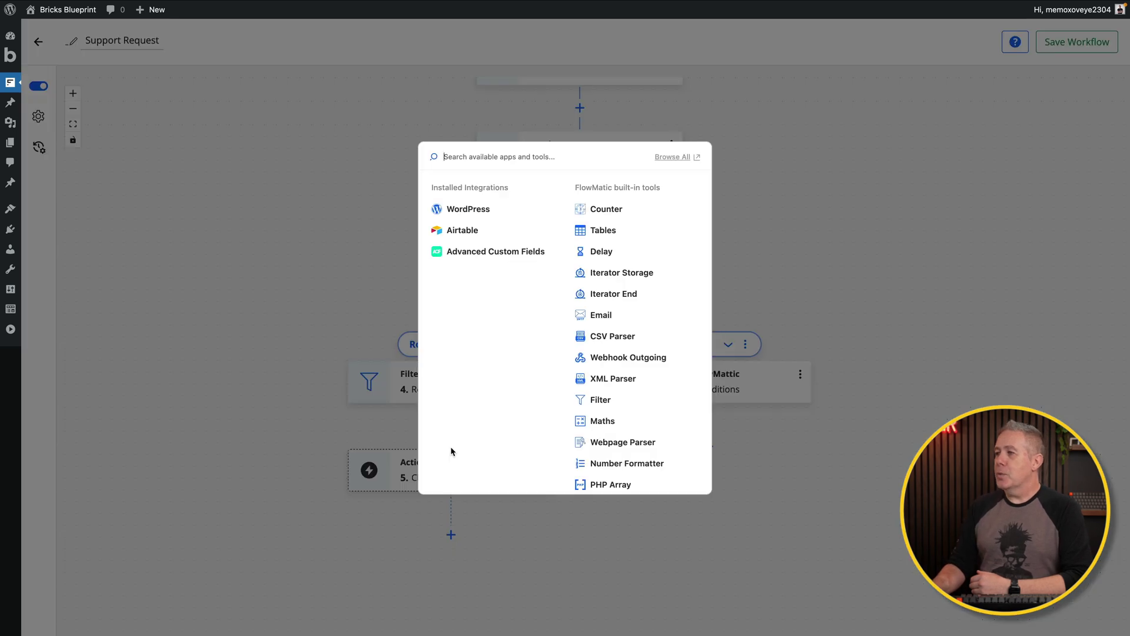
{"action": "left_click", "coordinate": [600, 318]}
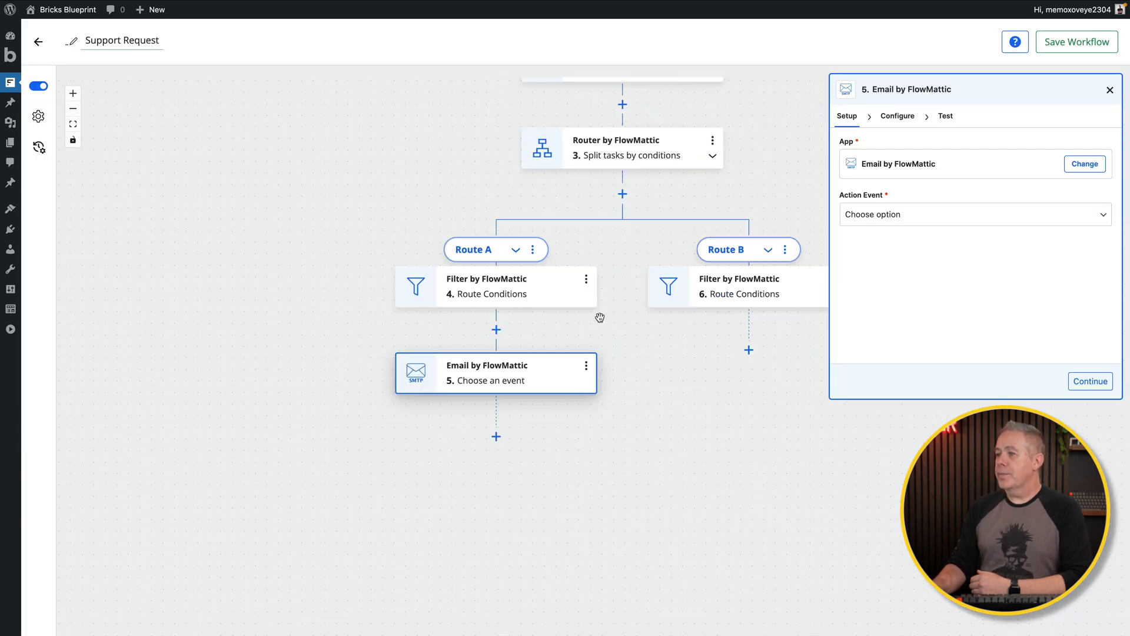
{"action": "left_click", "coordinate": [964, 219]}
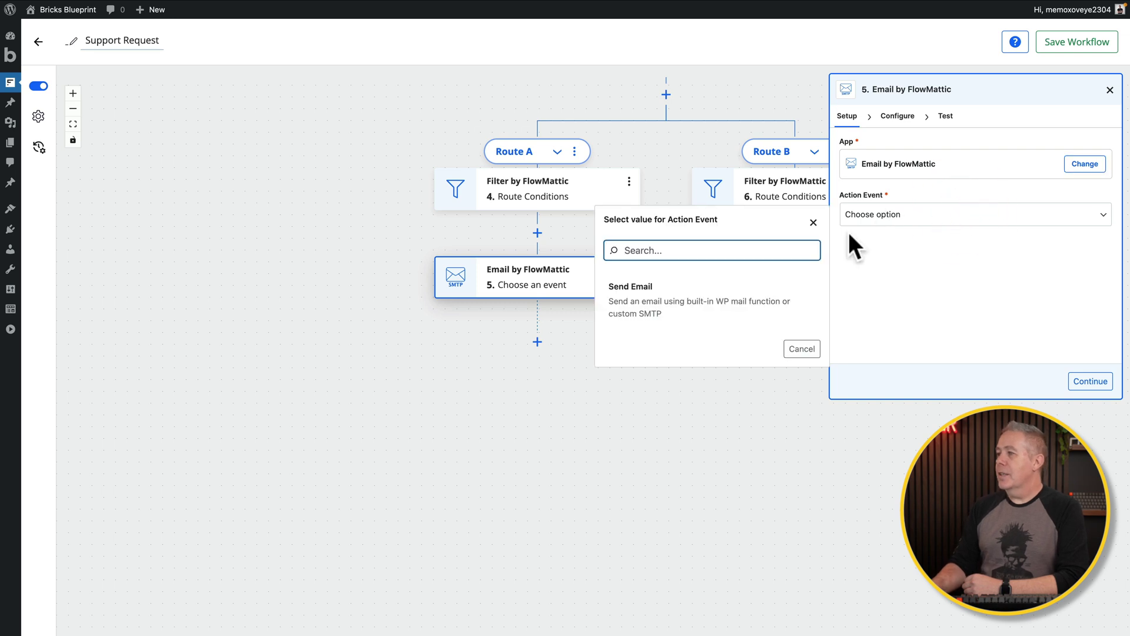
{"action": "left_click", "coordinate": [637, 292]}
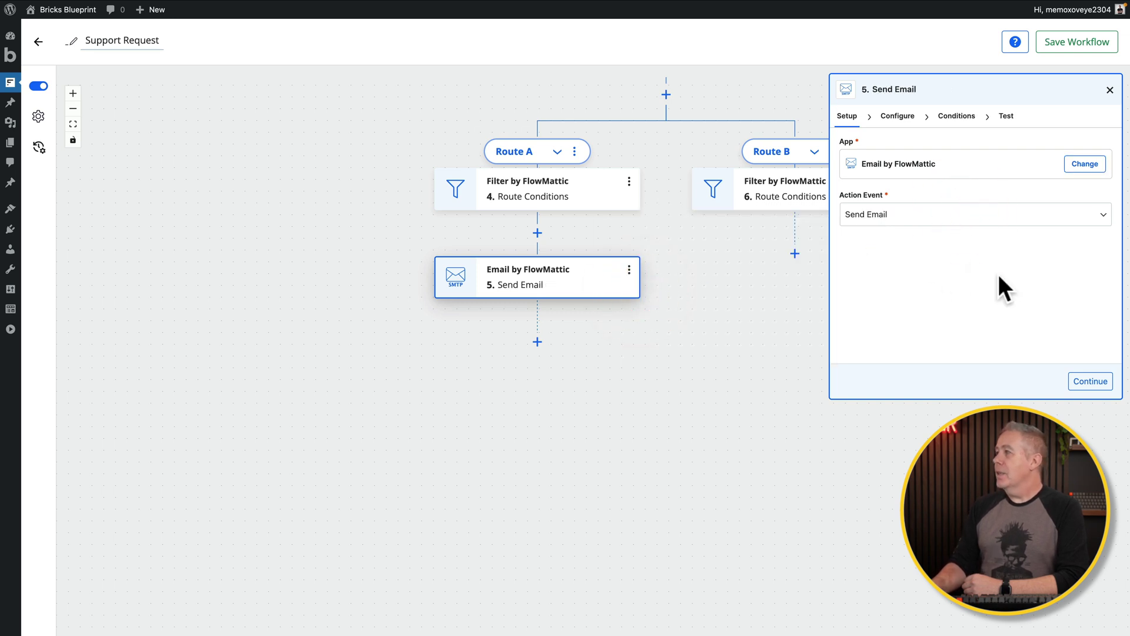
{"action": "left_click", "coordinate": [1081, 381]}
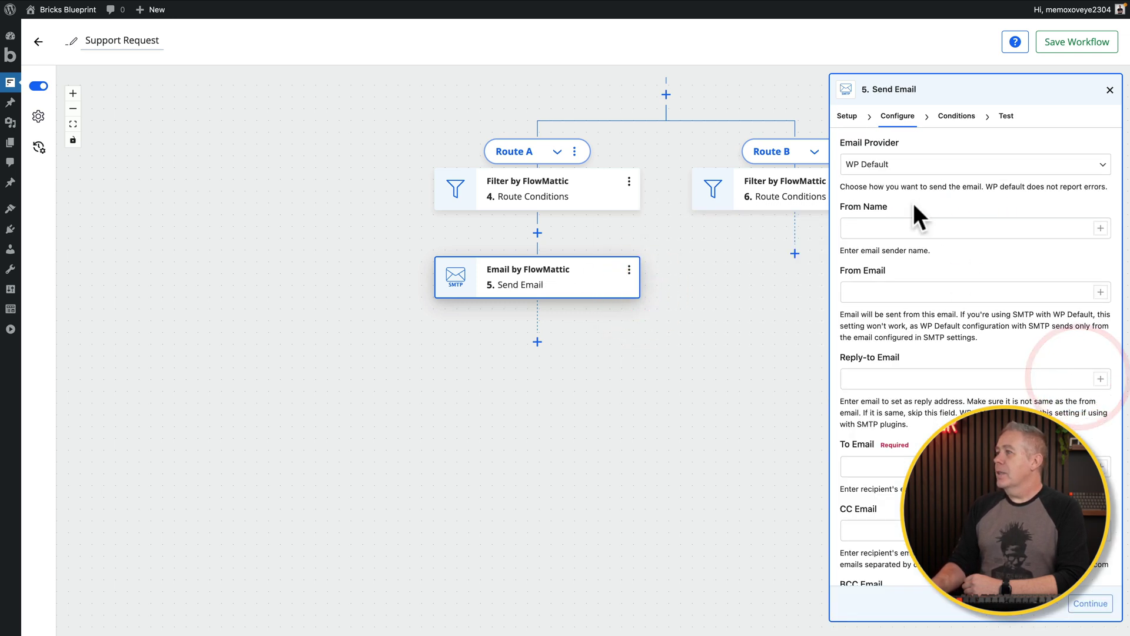
Configure the email with WP Default, sender "Support Bot", the support addresses, subject "Urgent Support Request" and body "Please help me Obi Wan, you're my only hope!".
{"action": "left_click", "coordinate": [896, 162]}
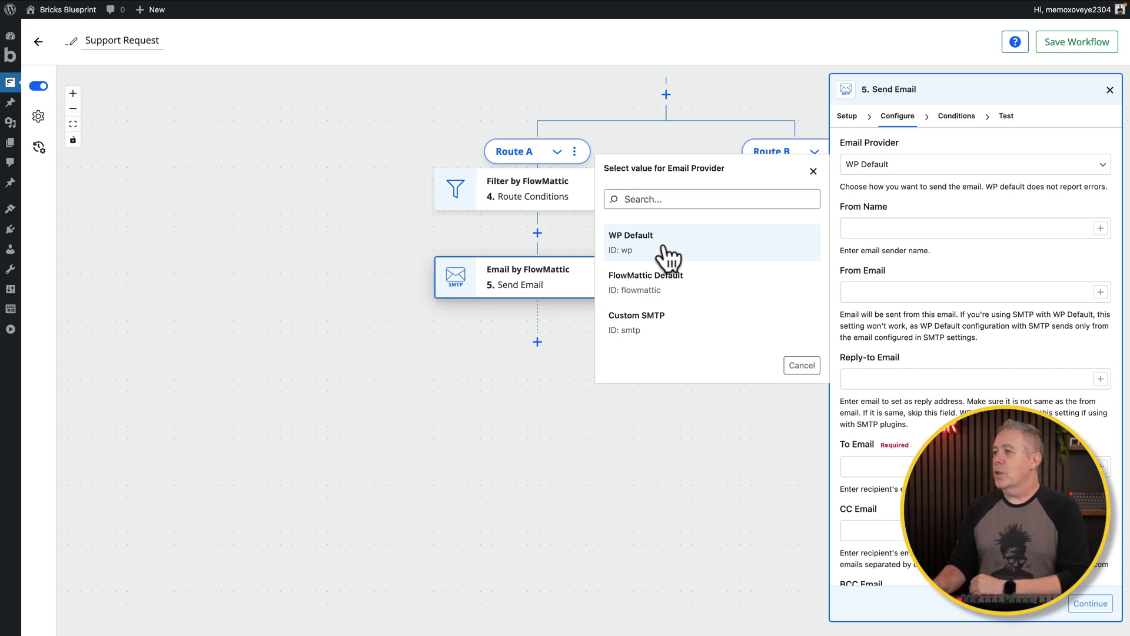
{"action": "left_click", "coordinate": [664, 248]}
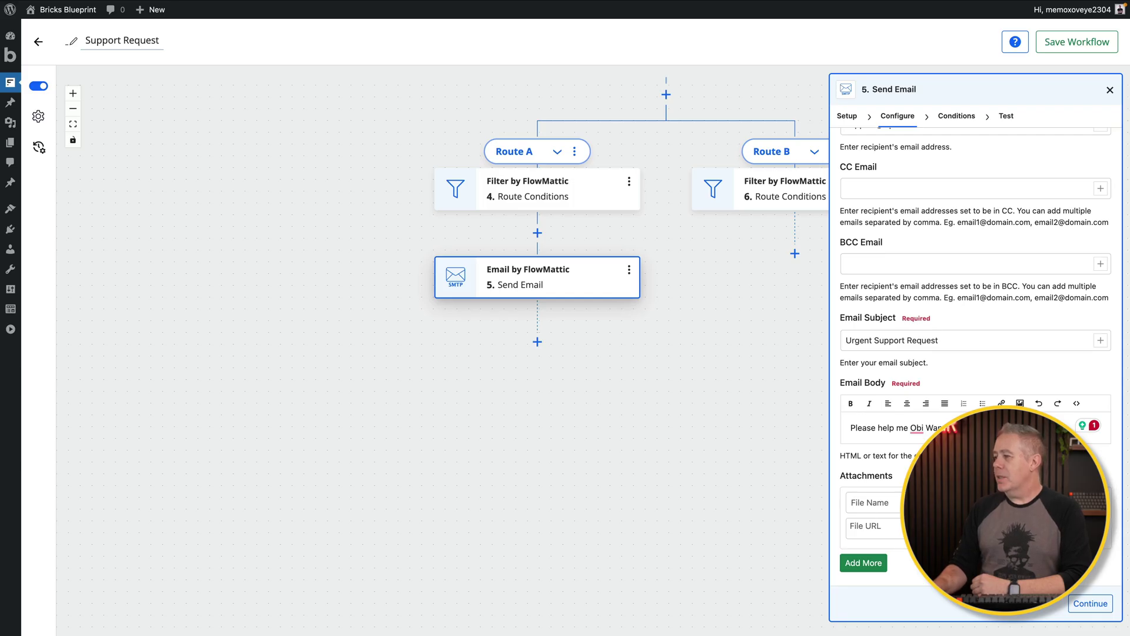
{"action": "left_click", "coordinate": [1090, 604]}
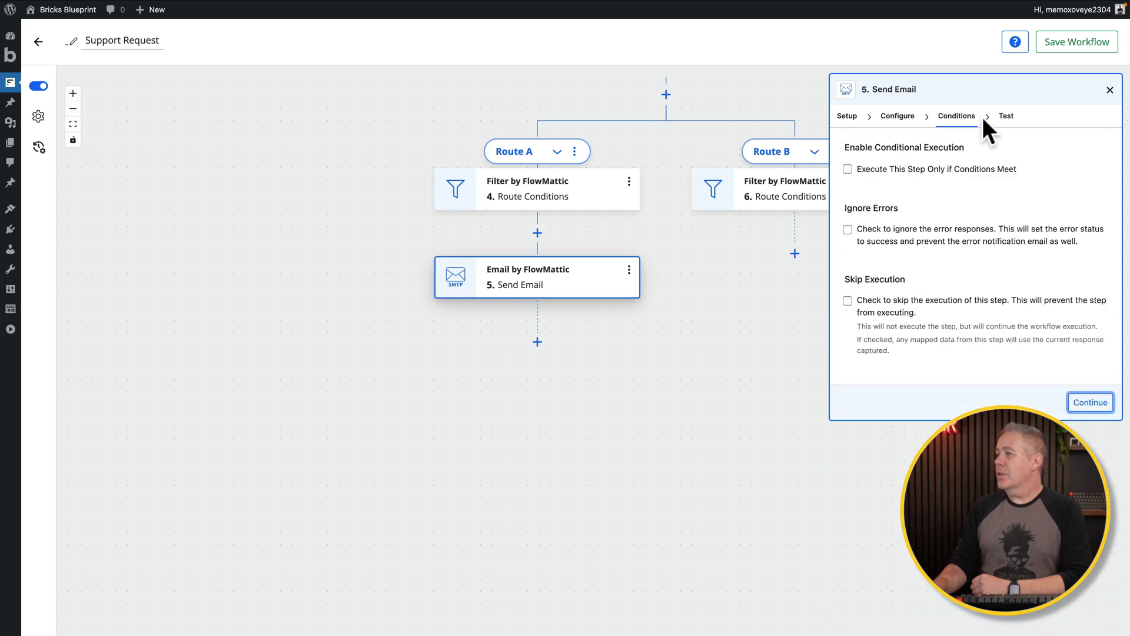
Leave Route A's Send Email action without execution conditions, review its outgoing data and save the action.
{"action": "left_click", "coordinate": [1098, 404]}
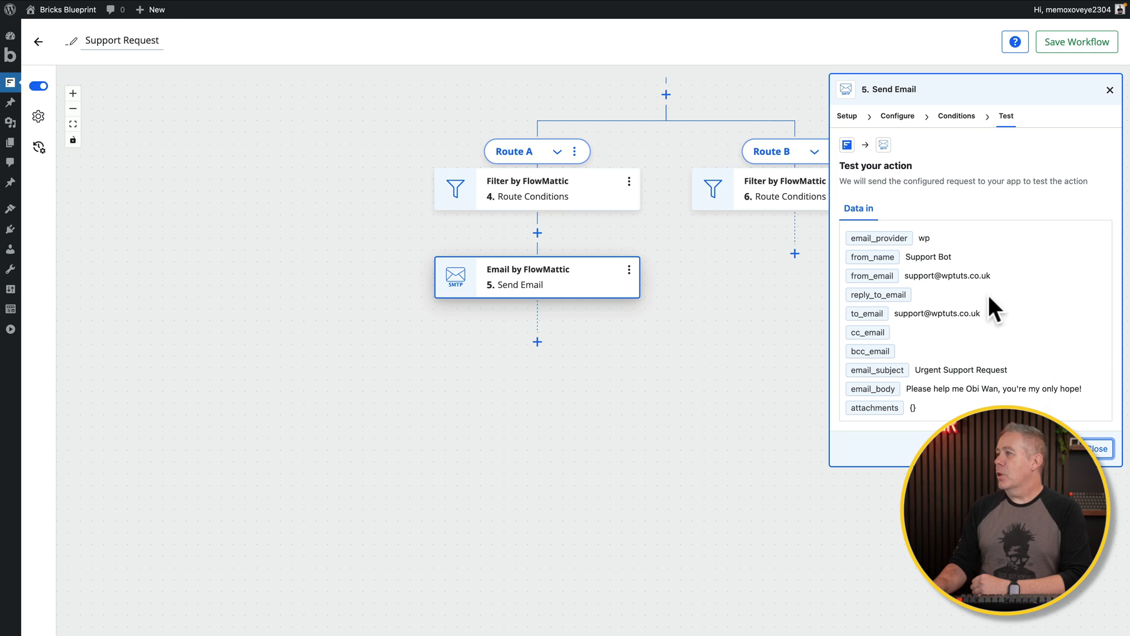
{"action": "scroll", "coordinate": [990, 322], "scroll_direction": "down", "scroll_amount": 1}
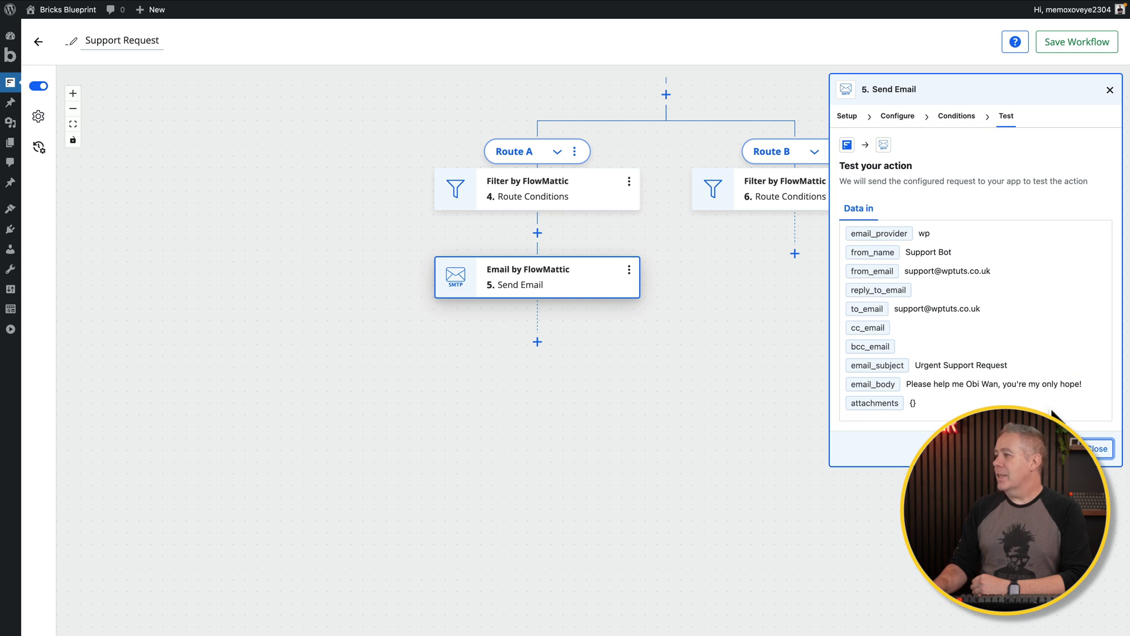
{"action": "left_click", "coordinate": [1098, 448]}
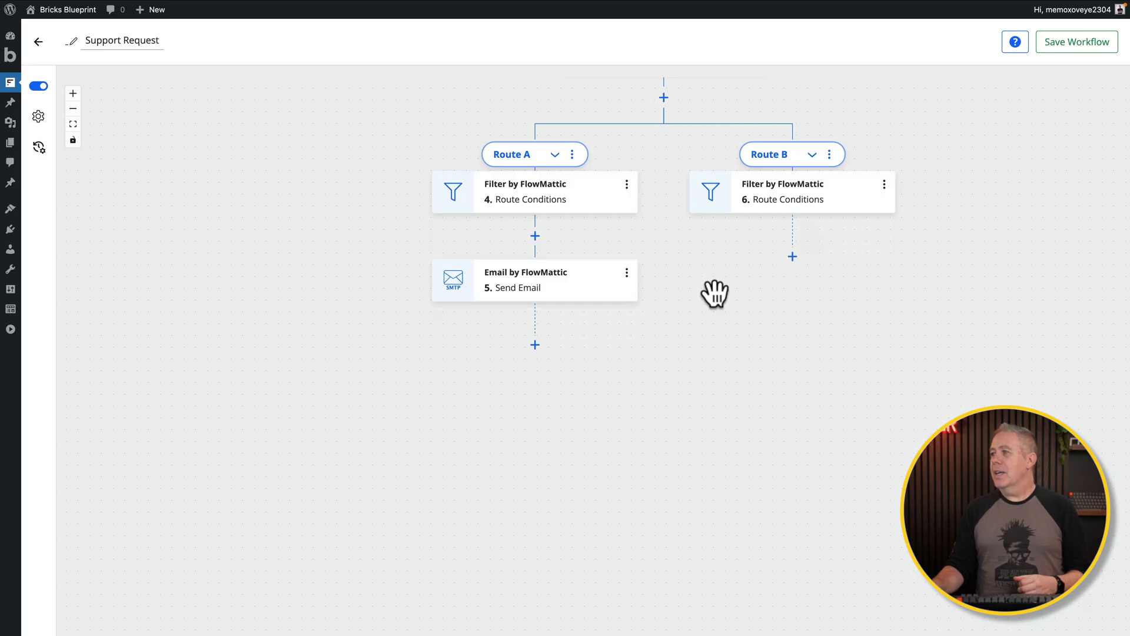
{"action": "left_click_drag", "start_coordinate": [714, 292], "coordinate": [584, 377]}
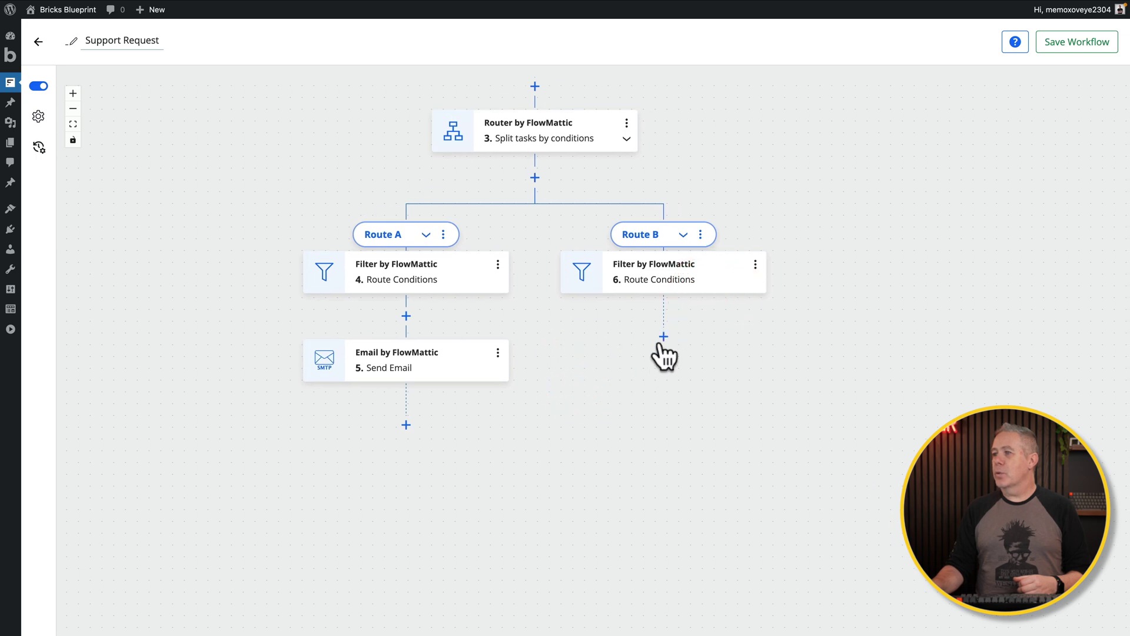